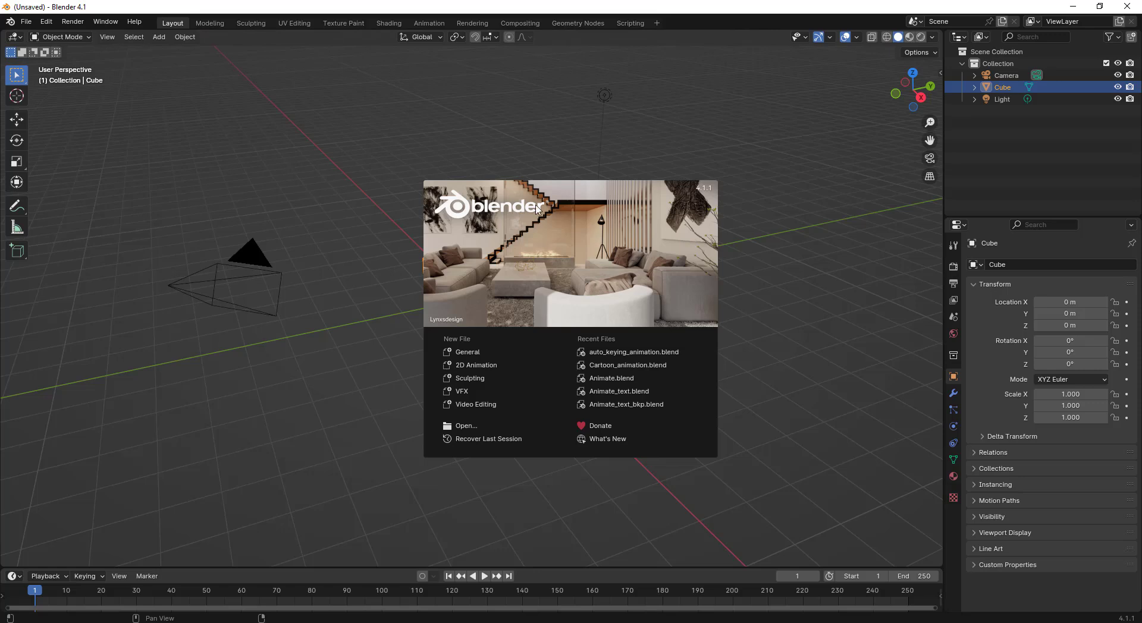
Start a Video Editing project and add the 8170121-hd_1920_1080_25fps clip from the Sample Videos folder, snapped to the playhead at the timeline start.
click(496, 406)
mouse_move(256, 612)
click(281, 580)
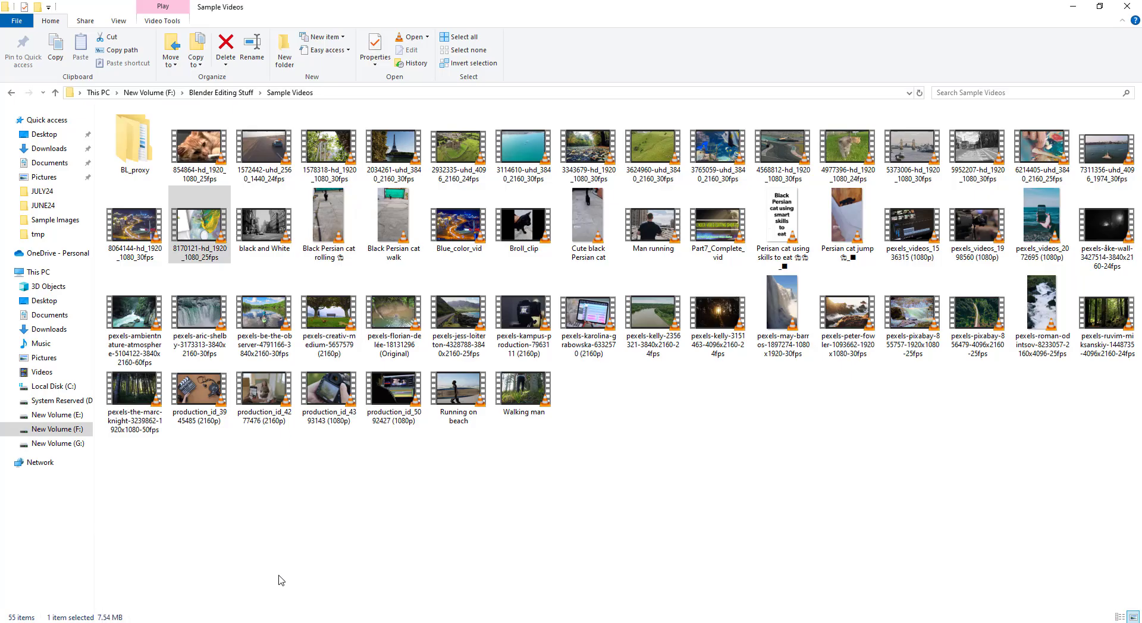
drag(458, 390, 260, 483)
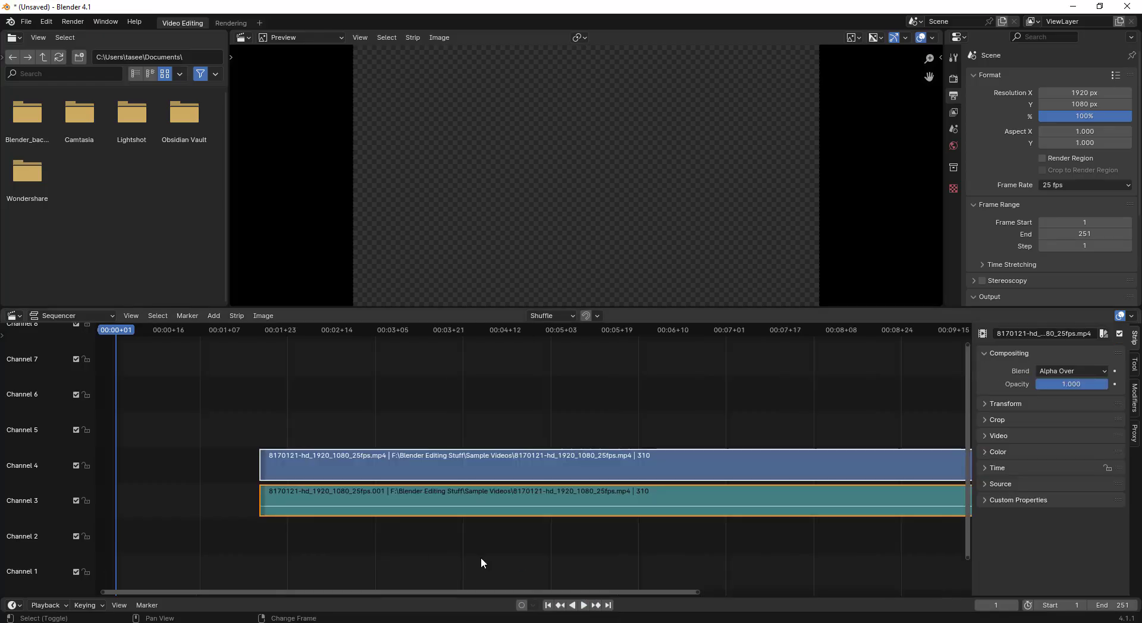
key(shift+s)
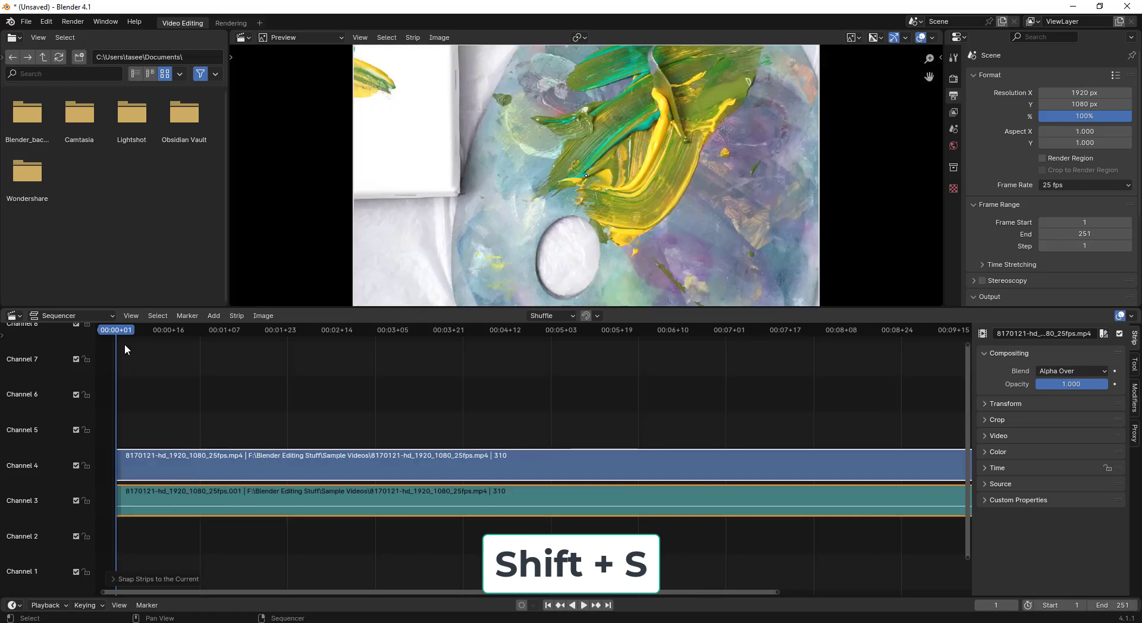
Play the first seconds of the imported footage and return the playhead to the start of the clip.
click(583, 605)
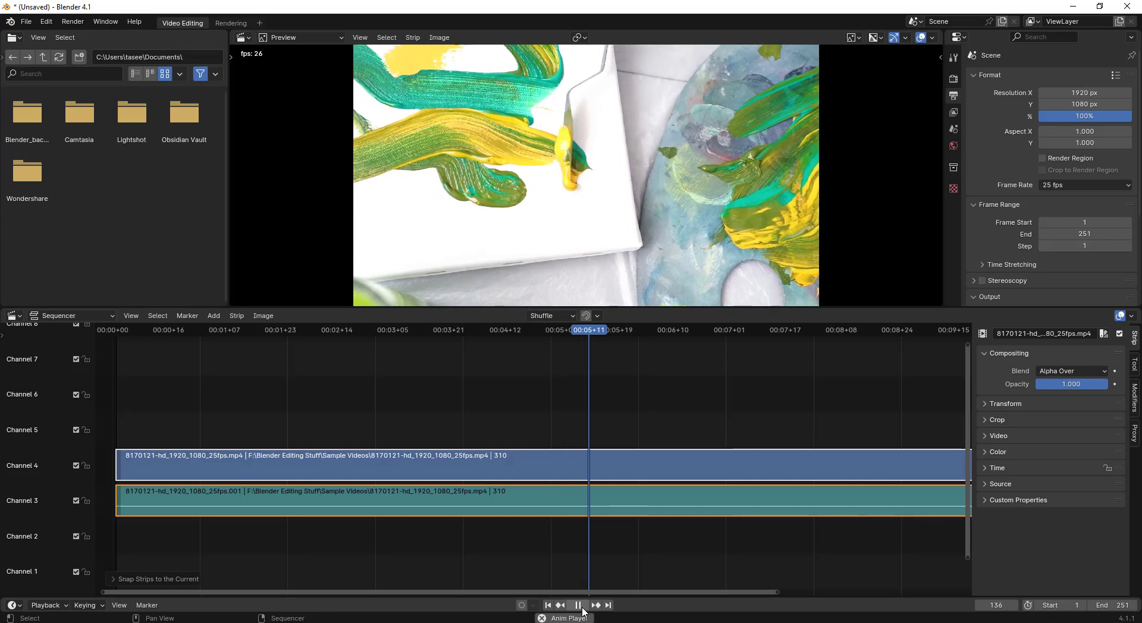
drag(595, 334, 123, 332)
key(space)
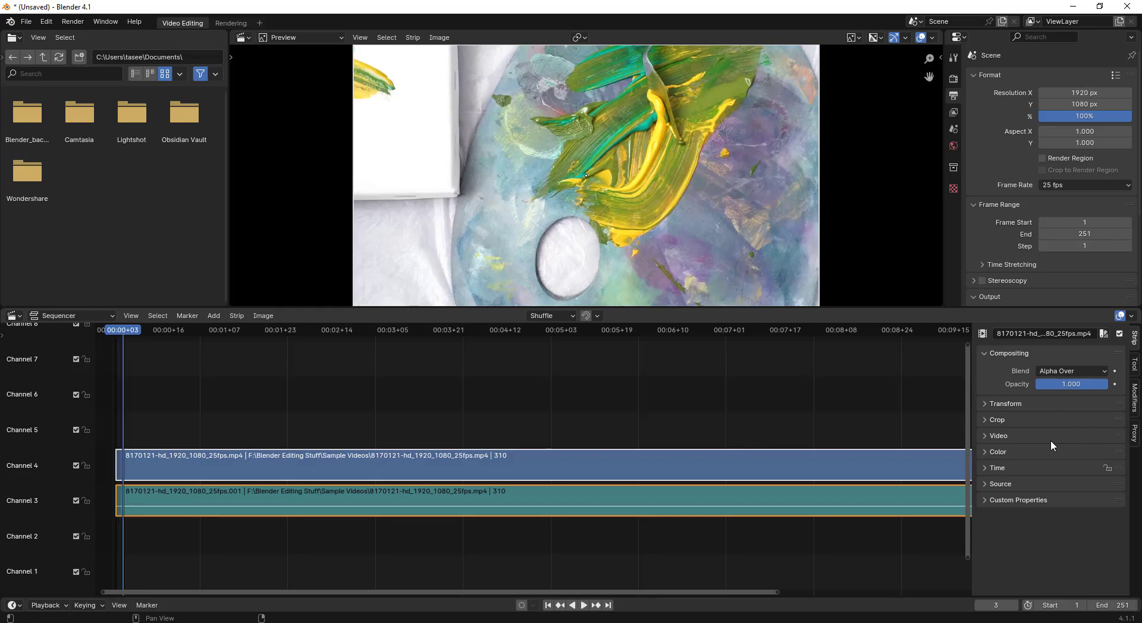
Select only the video strip and raise its color saturation to 2.000.
click(1051, 451)
click(343, 465)
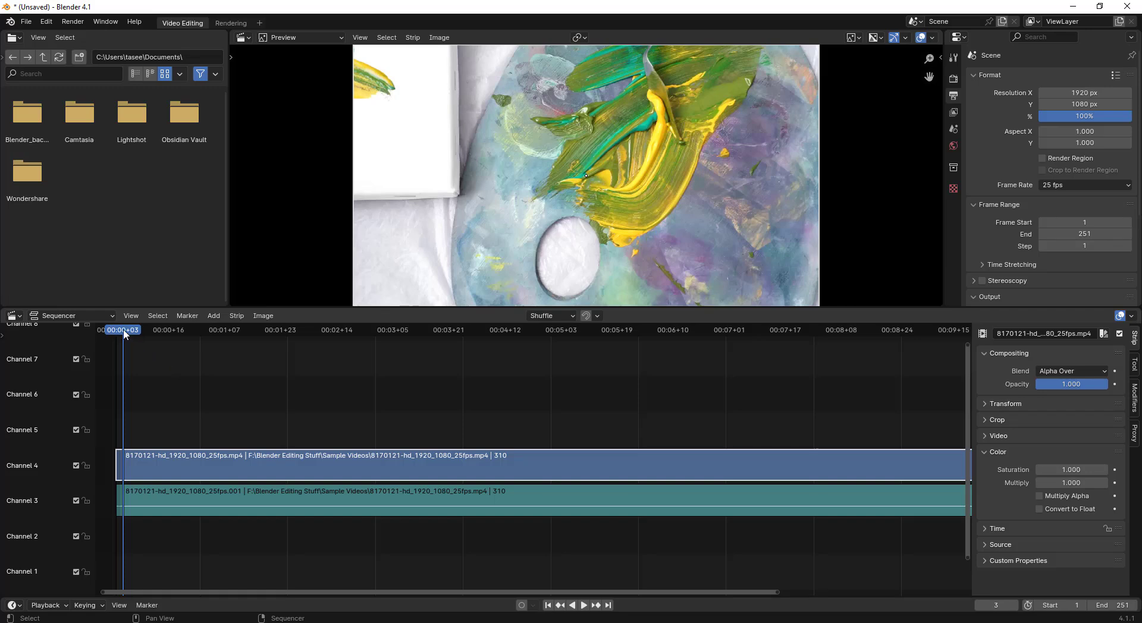
key(space)
key(space)
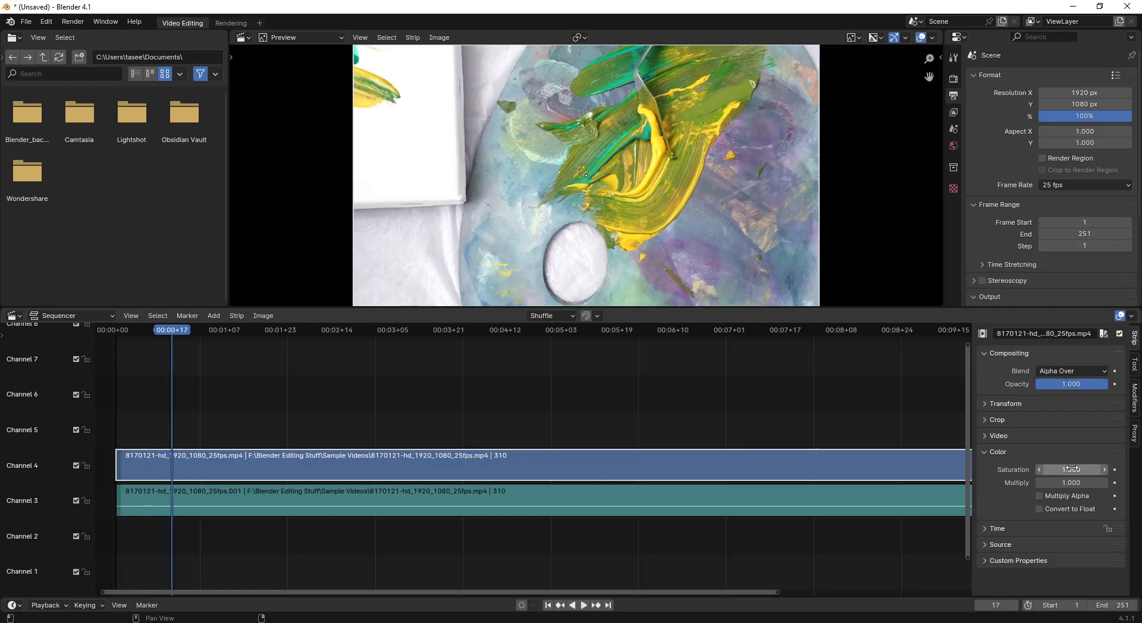
drag(1070, 468, 1104, 468)
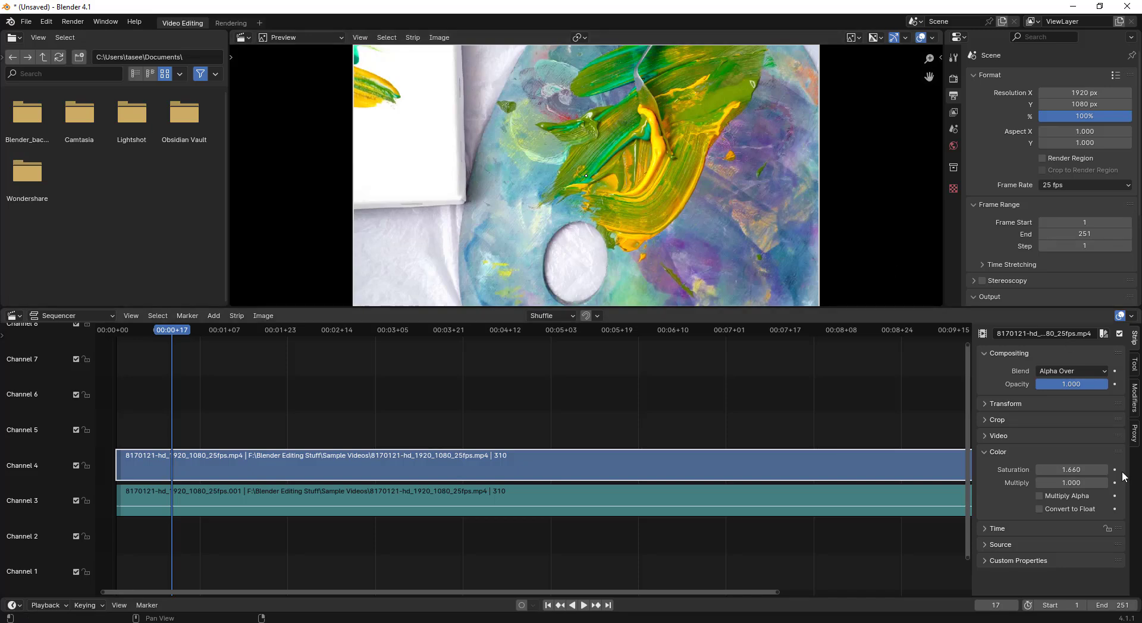
drag(1070, 470, 1088, 470)
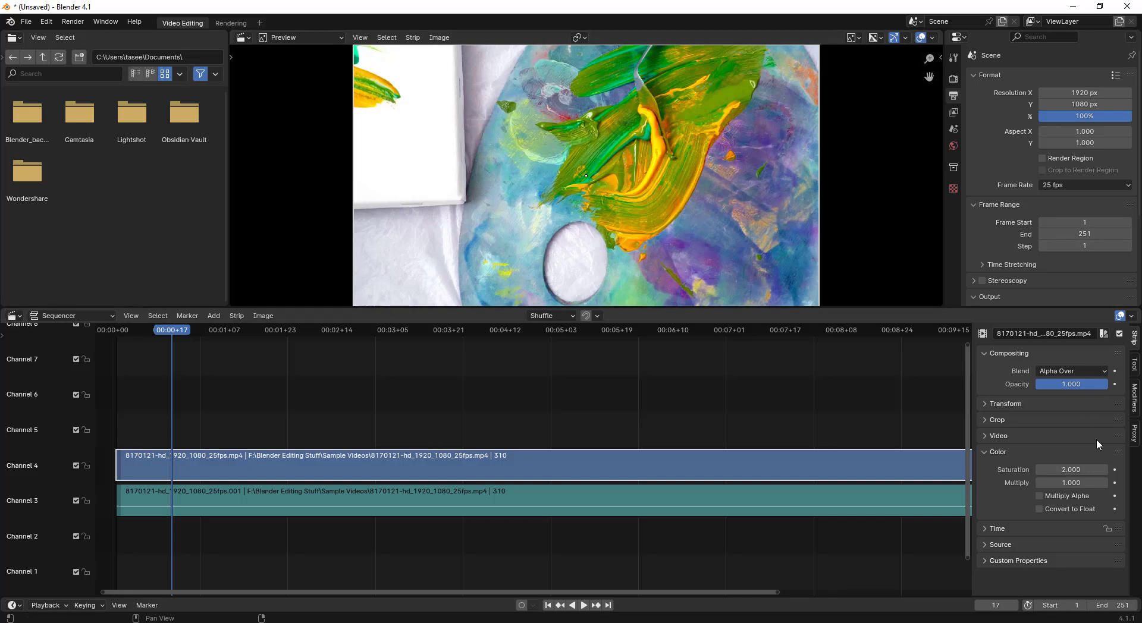
Set the saturation to 1 to compare the original colors, and undo that change.
click(1084, 470)
text(1)
key(Return)
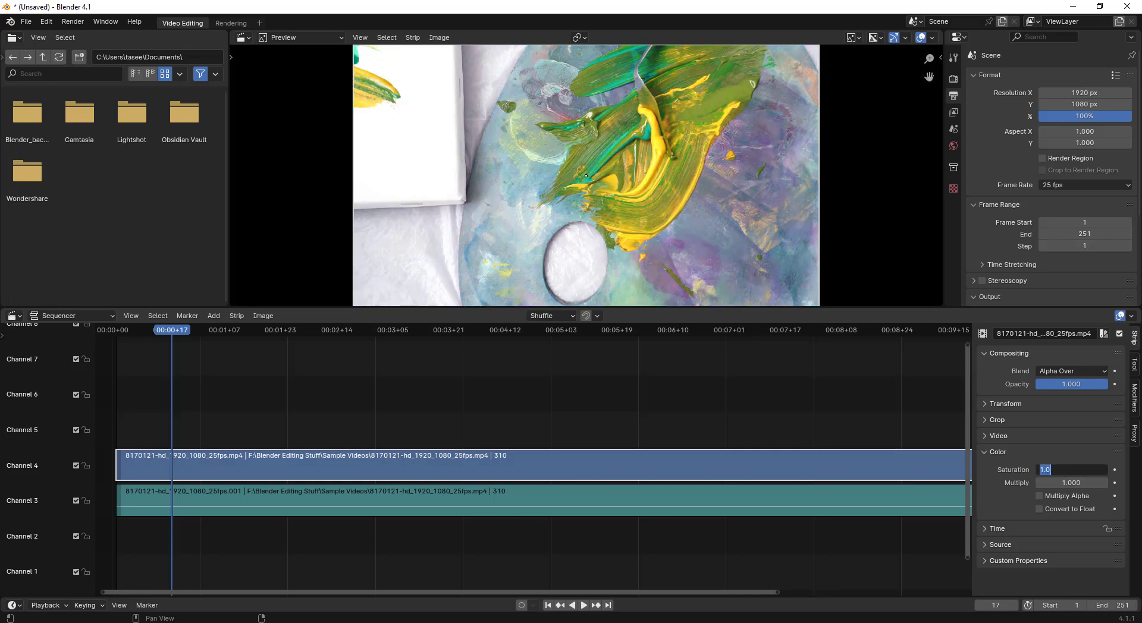
key(ctrl+z)
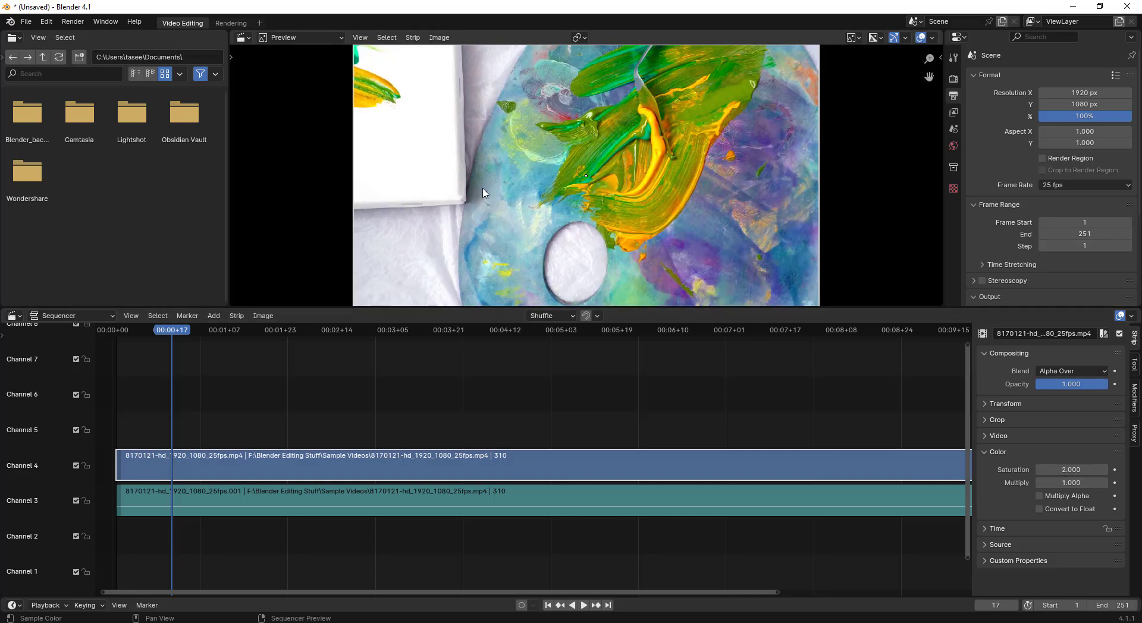
double_click(1070, 470)
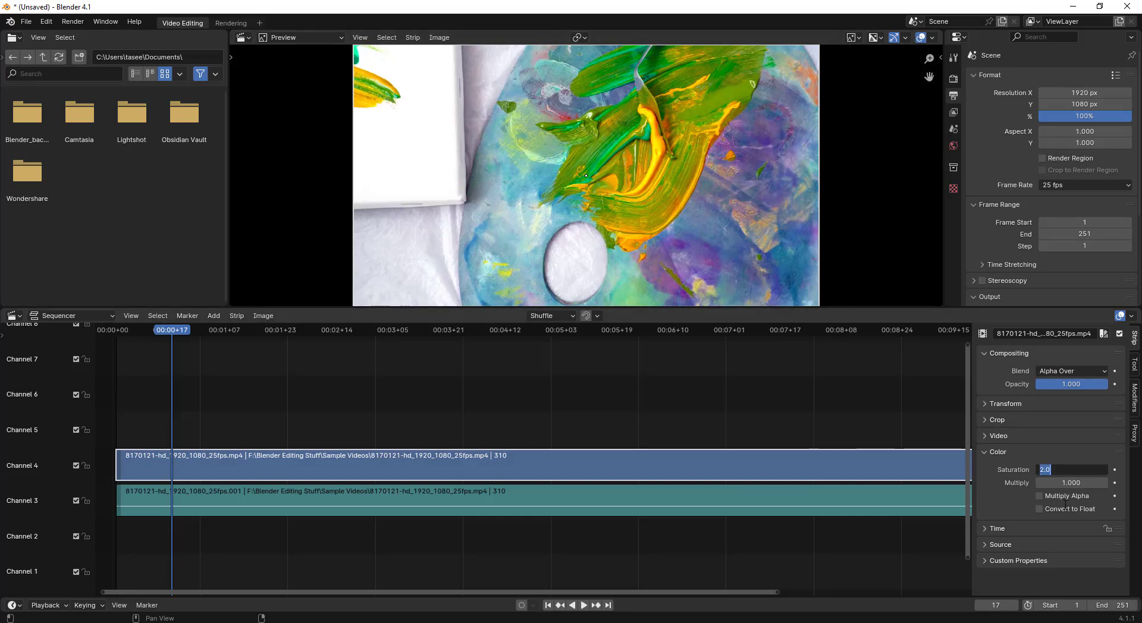
key(Return)
Raise the strip's color multiply value to 1.500 and try the Multiply Alpha and Convert to Float options.
mouse_move(1087, 483)
mouse_down()
mouse_move(1124, 483)
mouse_move(1084, 483)
mouse_move(1093, 483)
mouse_up()
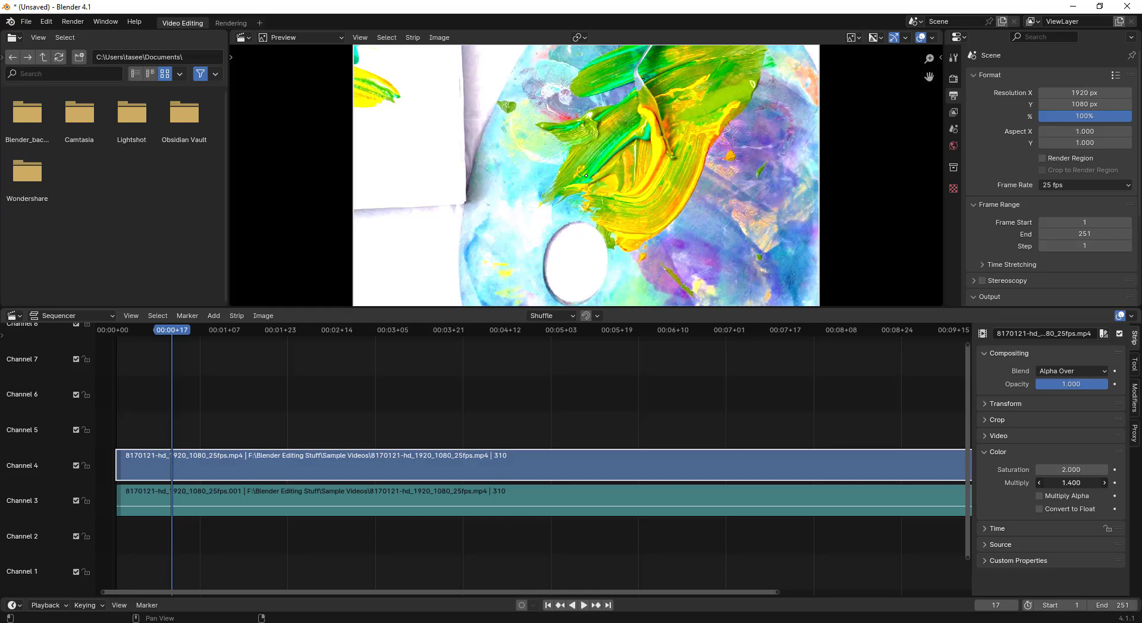
mouse_move(1093, 483)
mouse_down()
mouse_move(1071, 483)
mouse_move(1095, 483)
mouse_up()
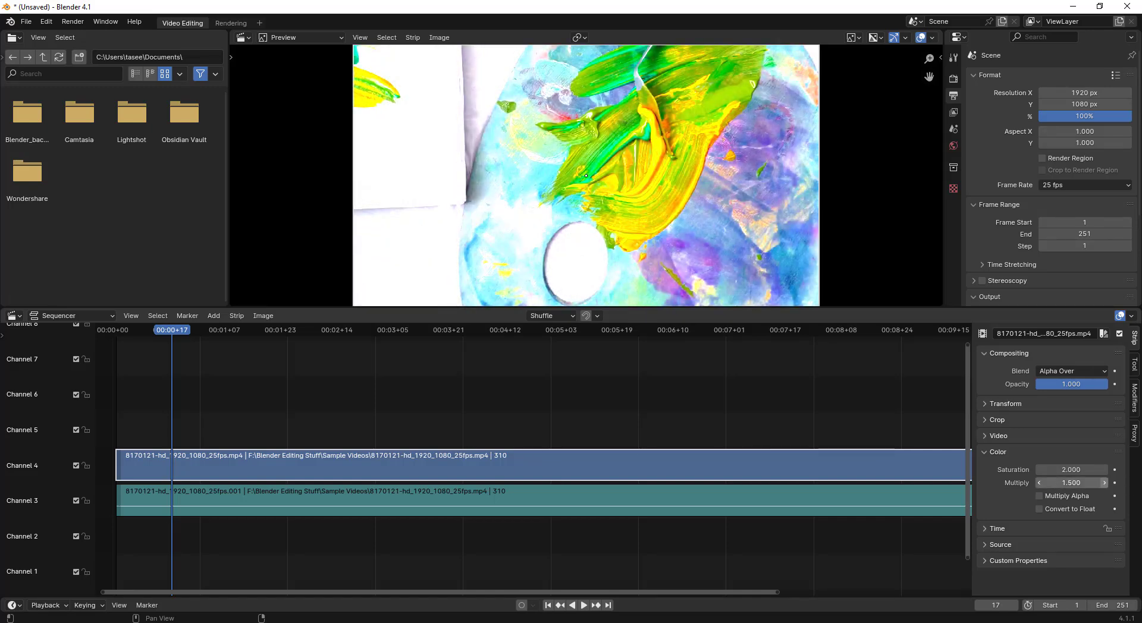
click(1039, 496)
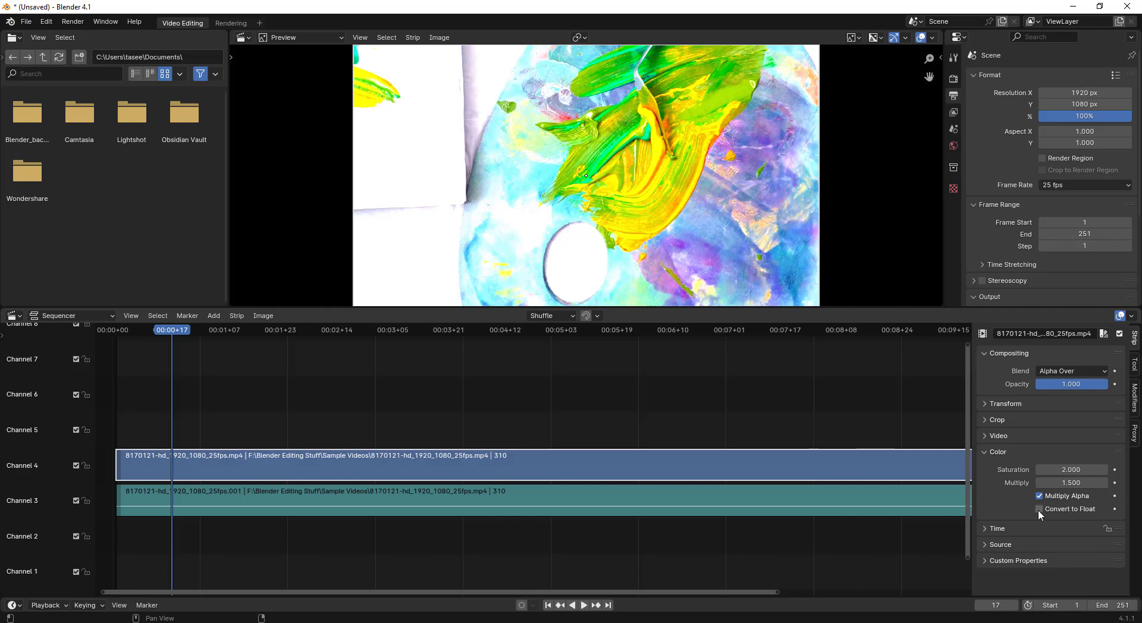
click(1039, 509)
drag(1046, 483, 1052, 483)
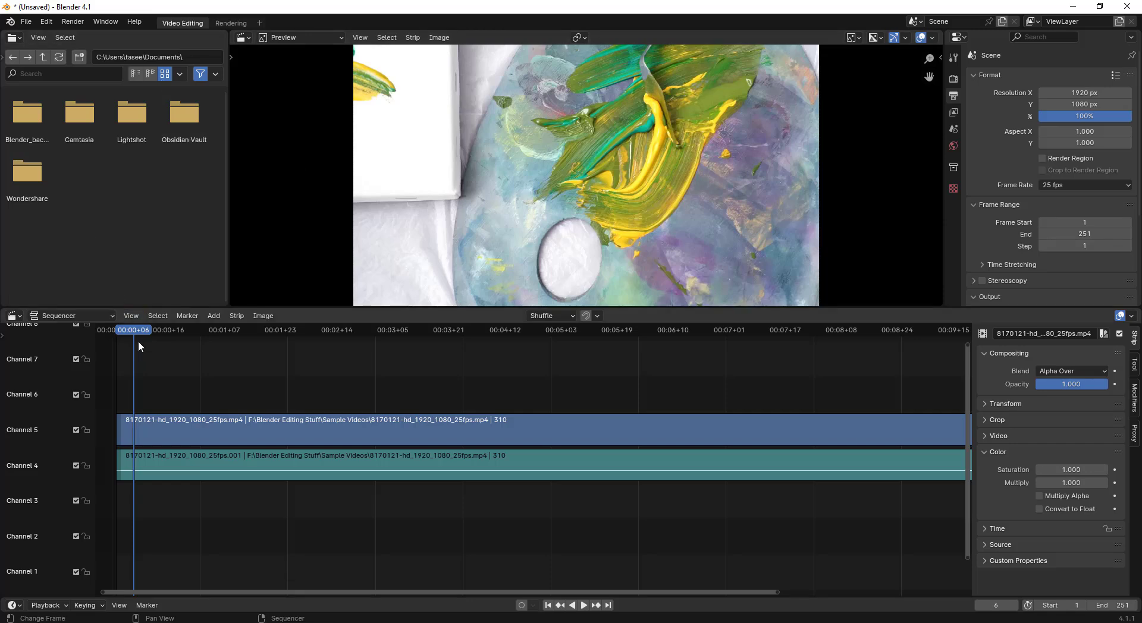
Set the video strip's saturation to 0 and play the footage in black and white.
click(182, 330)
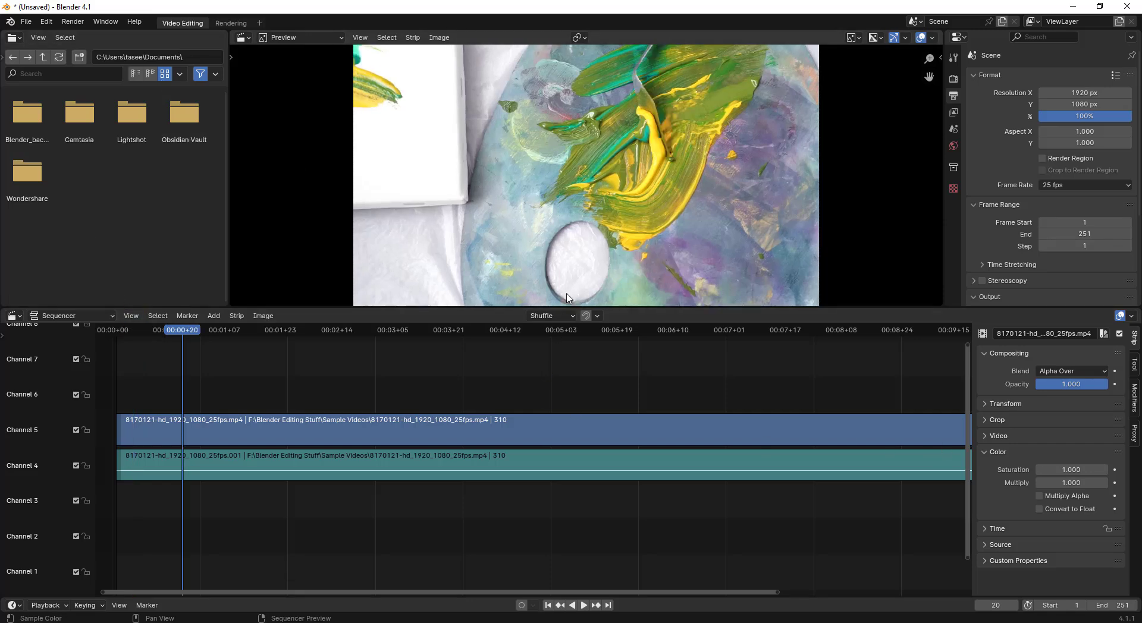
click(1081, 471)
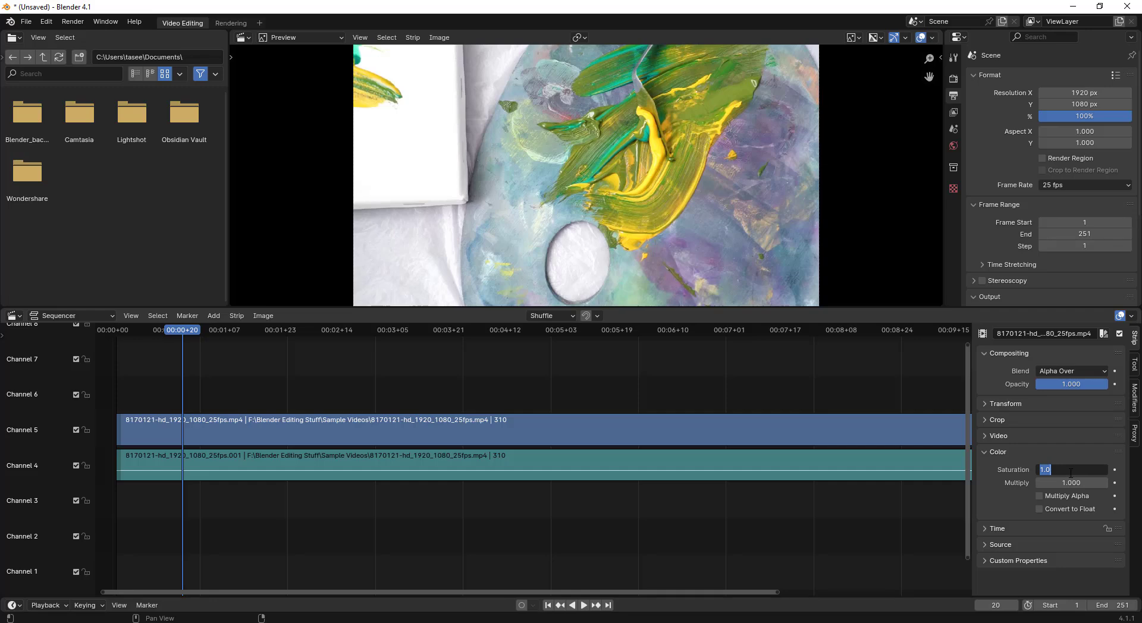
text(0)
key(Return)
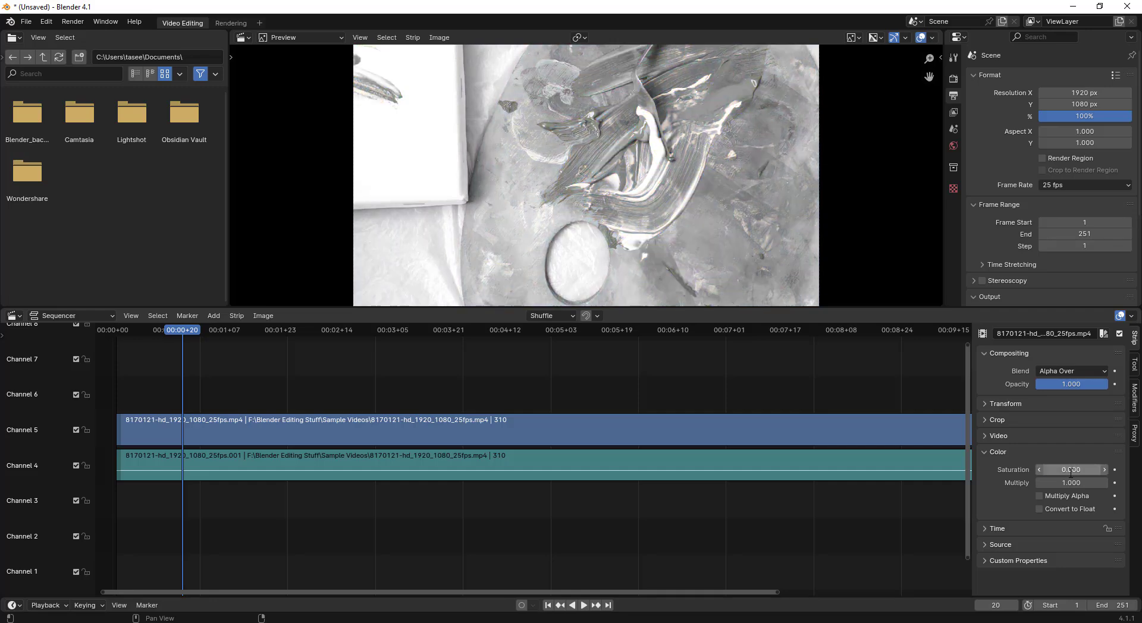
click(584, 606)
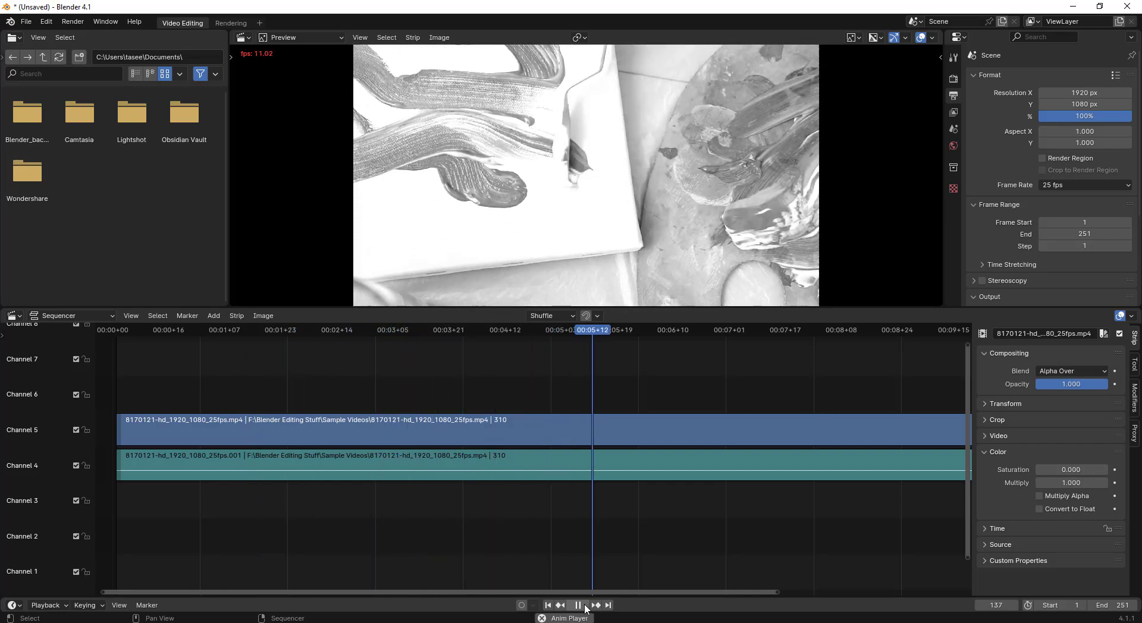
drag(235, 330, 162, 330)
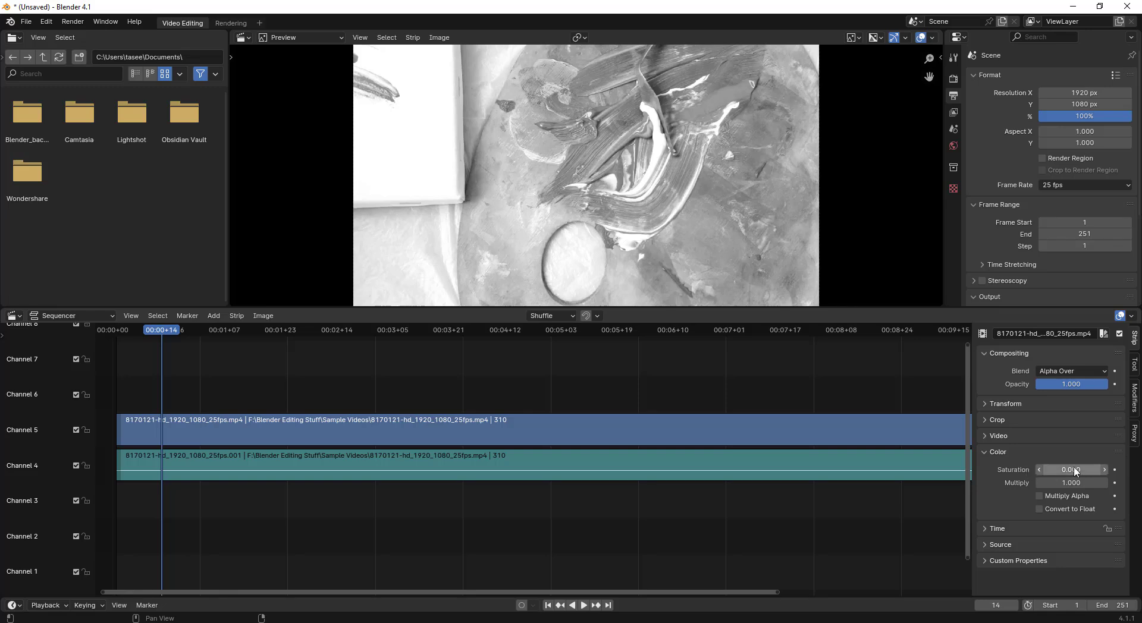
Set the video strip's saturation to 1 and review the footage, returning the playhead near the clip's start.
click(1047, 469)
text(1)
key(Return)
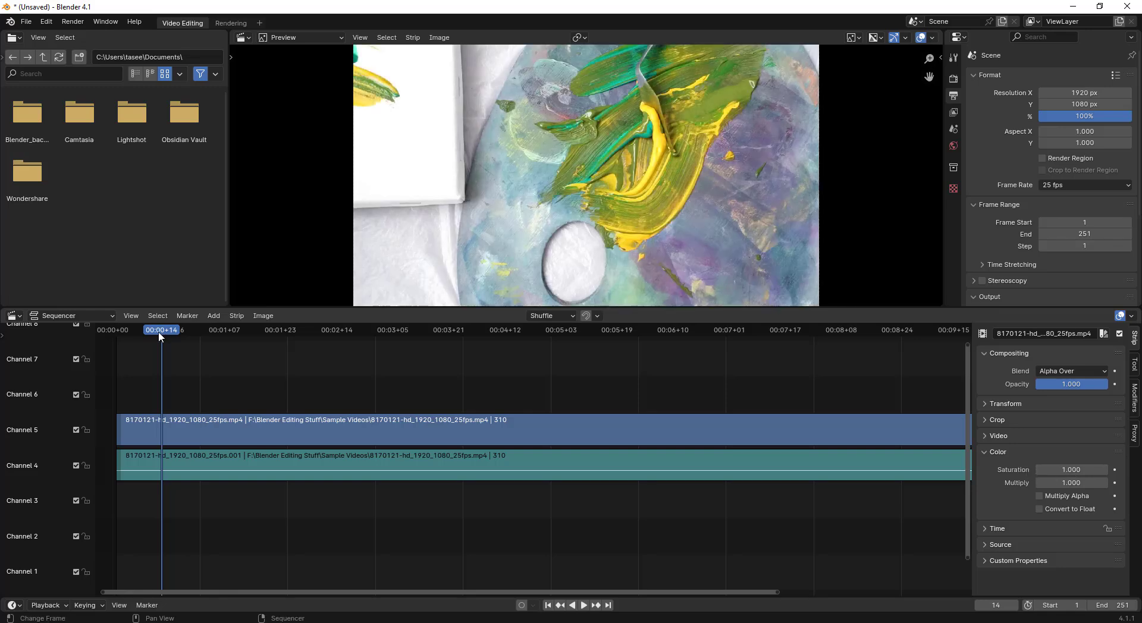
key(space)
drag(128, 335, 154, 336)
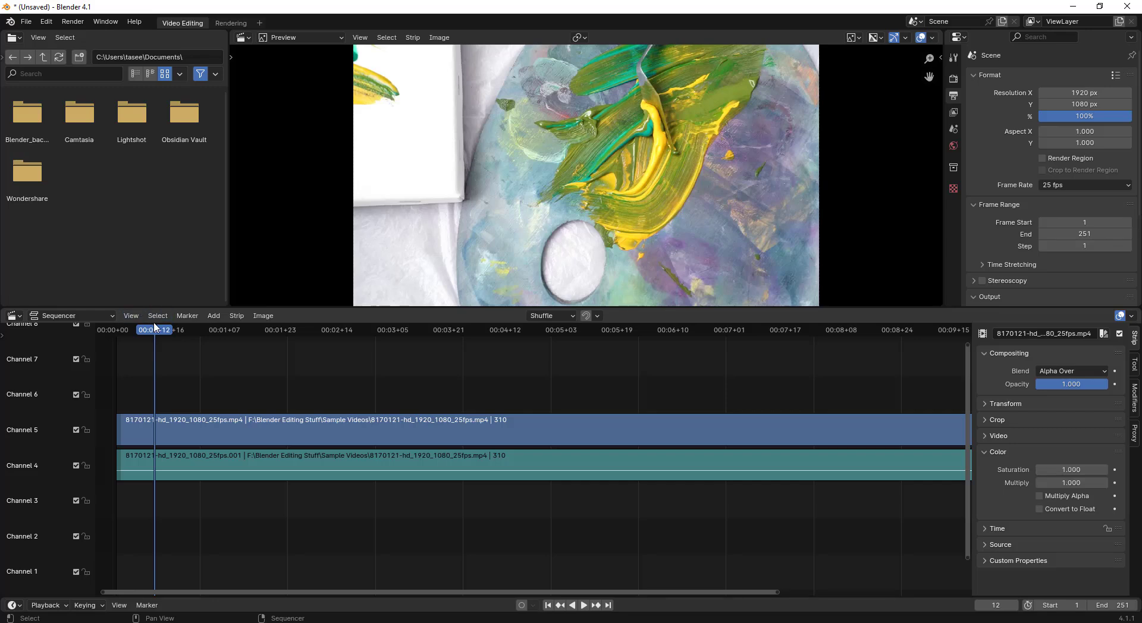
drag(154, 326, 121, 336)
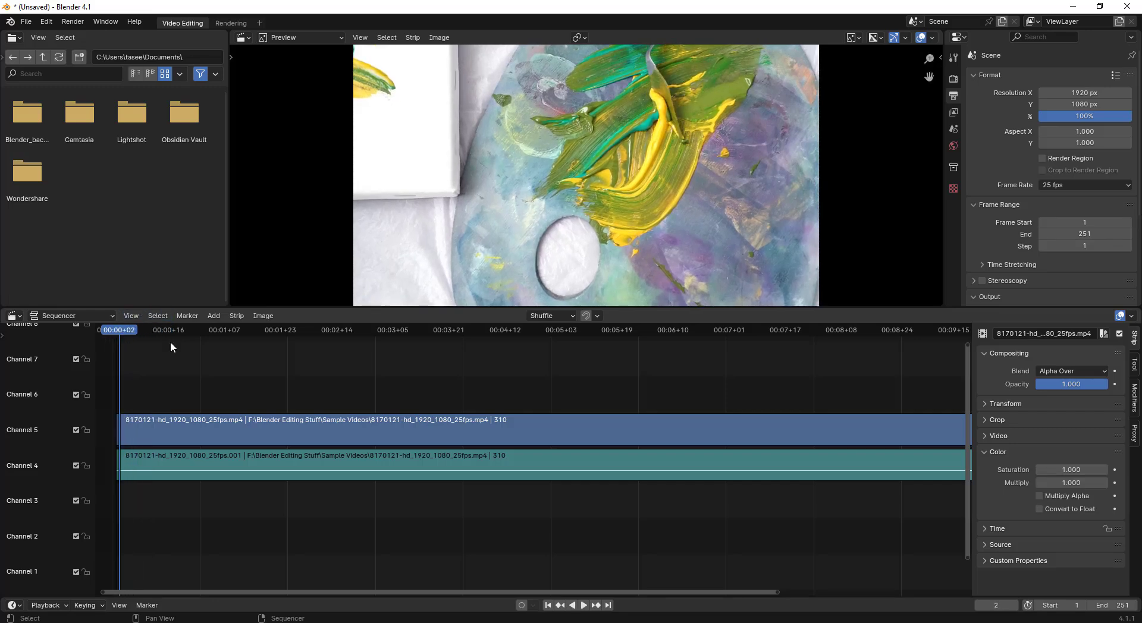
Add a Brightness/Contrast modifier to the video strip and place the playhead at 00:00+07.
click(1134, 400)
click(1091, 361)
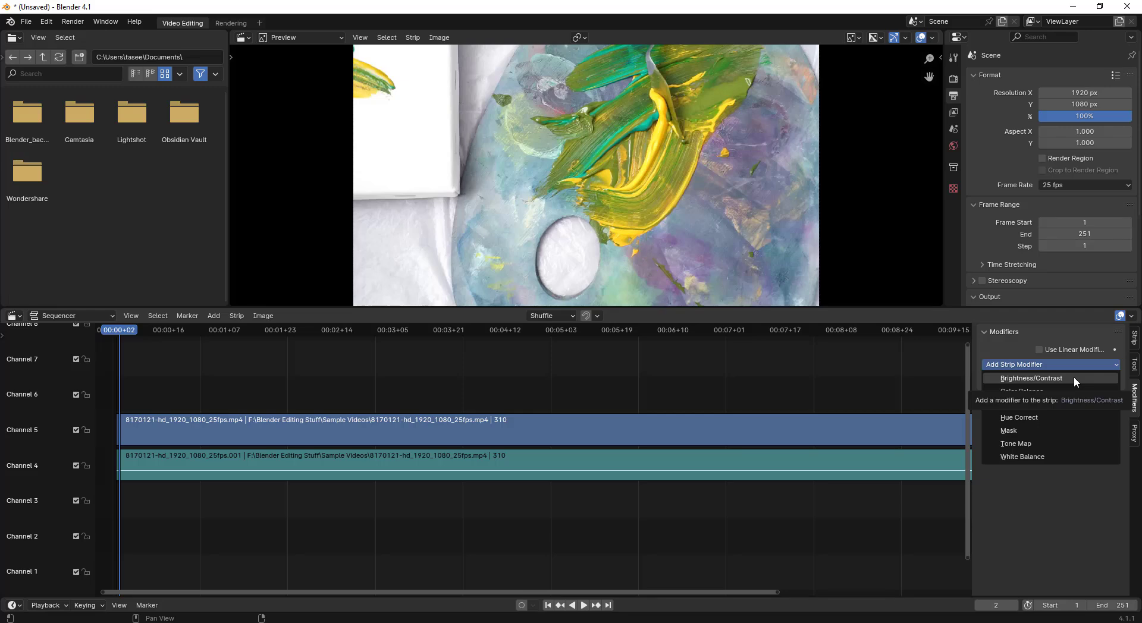
click(1073, 377)
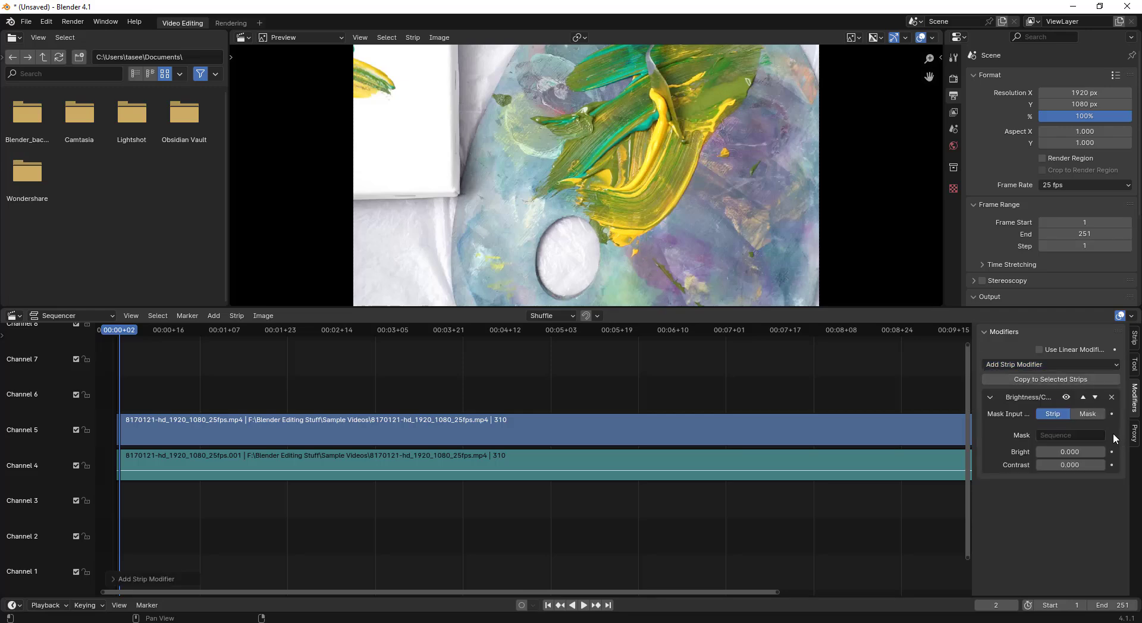
key(space)
click(136, 331)
key(space)
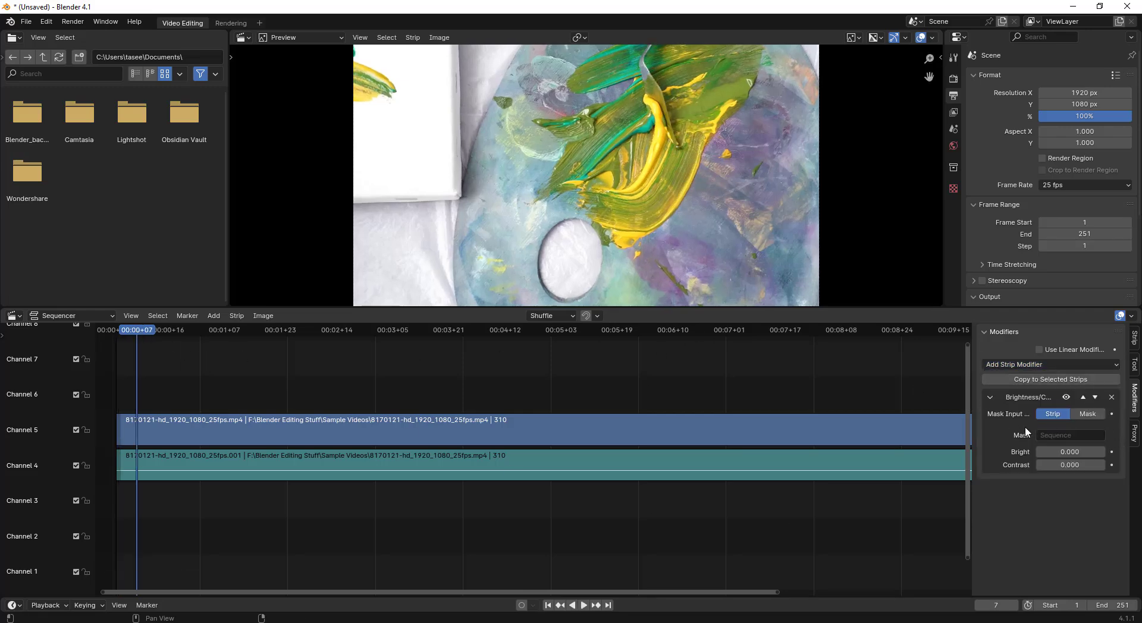
Raise the Brightness/Contrast modifier's brightness to 13.200 and its contrast to 20.900.
text(0.1)
key(Return)
click(1101, 452)
click(1101, 452)
click(1101, 452)
click(1101, 452)
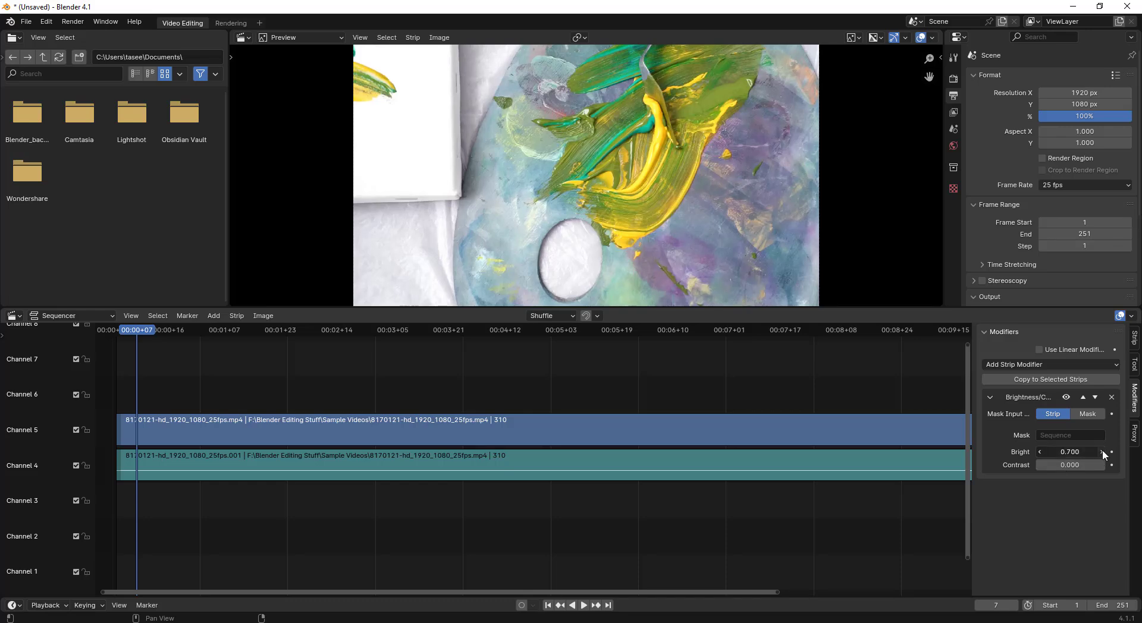
click(1101, 452)
click(1101, 452)
click(1101, 452)
click(1102, 452)
click(1101, 452)
click(1101, 452)
click(1101, 452)
click(1101, 452)
click(1101, 452)
click(1102, 452)
click(1100, 452)
click(1101, 453)
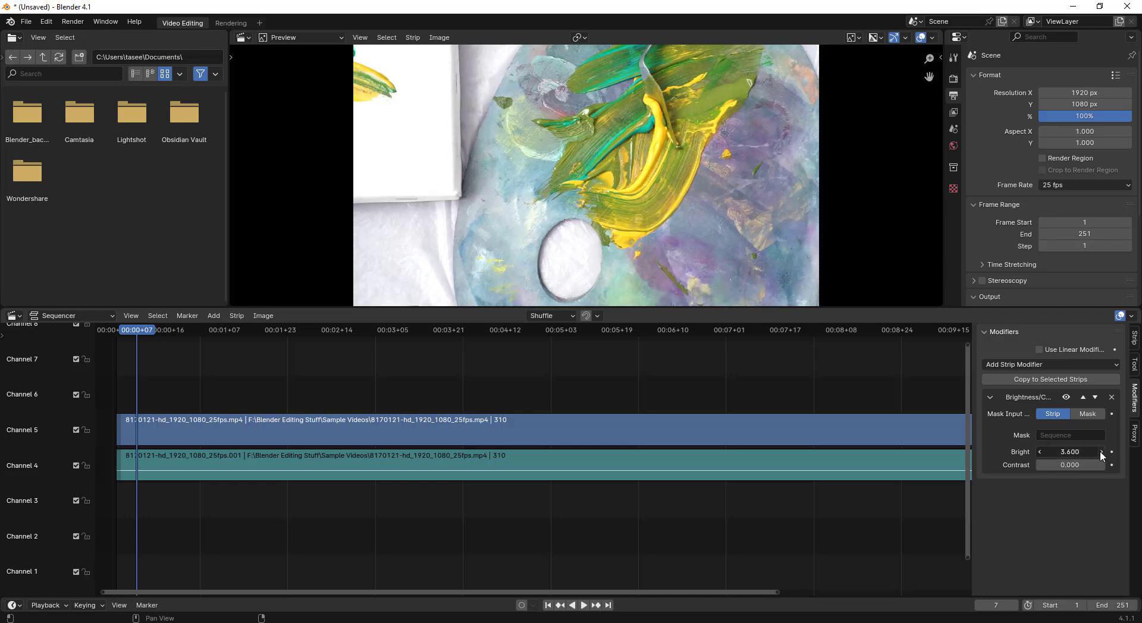
click(1101, 453)
click(1101, 452)
click(1101, 453)
click(1100, 452)
drag(1100, 455, 1112, 453)
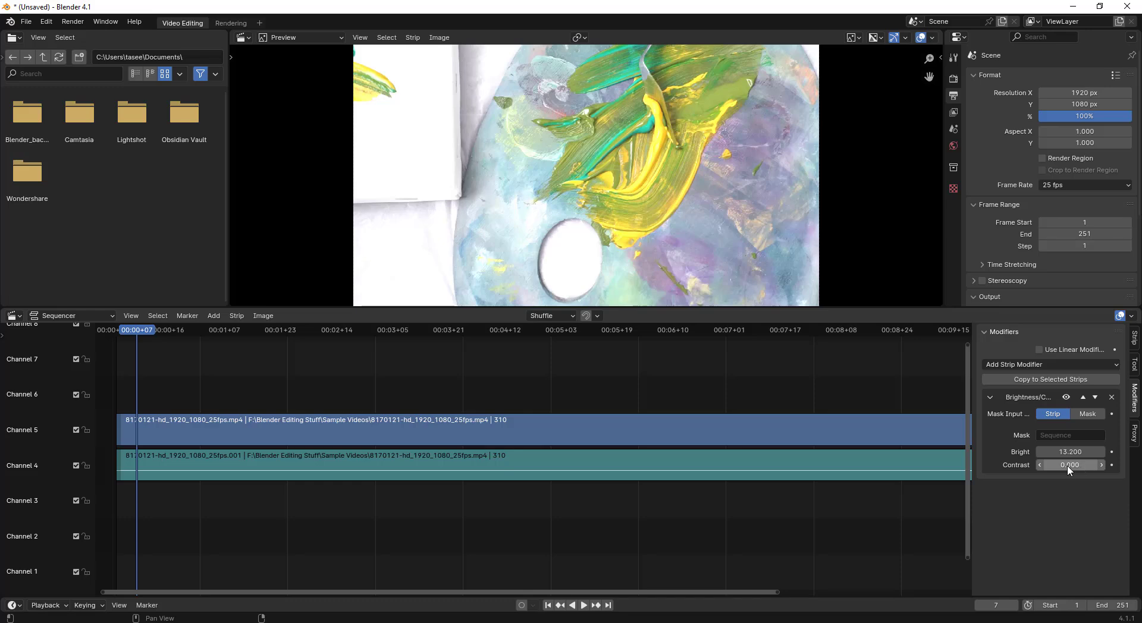
mouse_move(1070, 465)
mouse_down()
mouse_move(1126, 465)
mouse_move(1070, 465)
mouse_up()
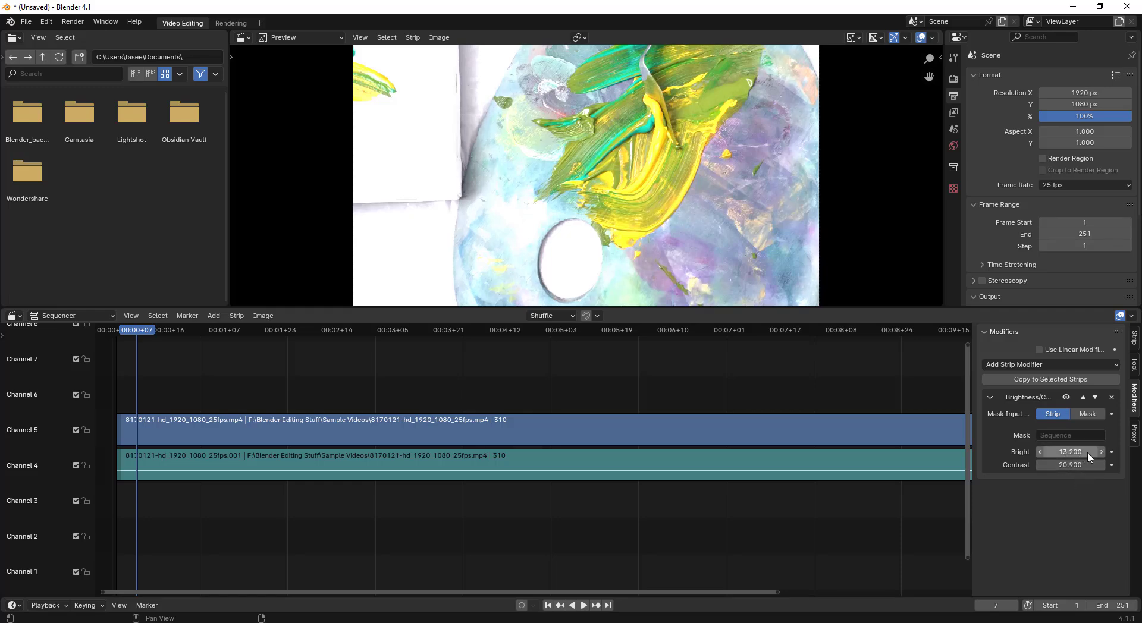
Toggle the Brightness/Contrast modifier off and on to compare the footage with and without it.
click(1066, 397)
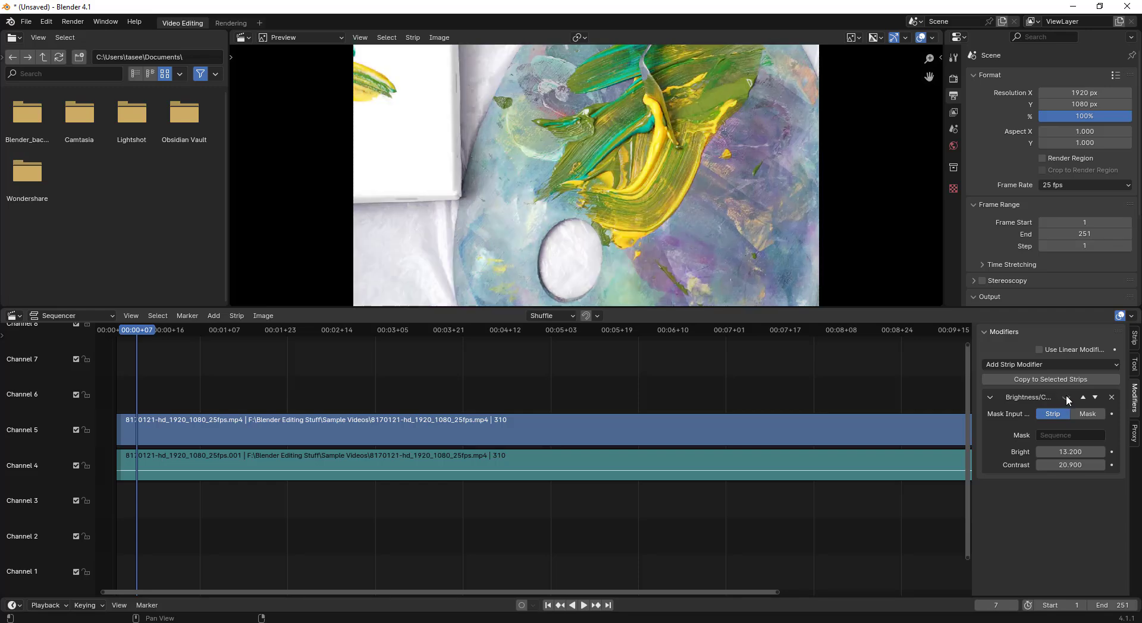
click(1066, 397)
double_click(1067, 398)
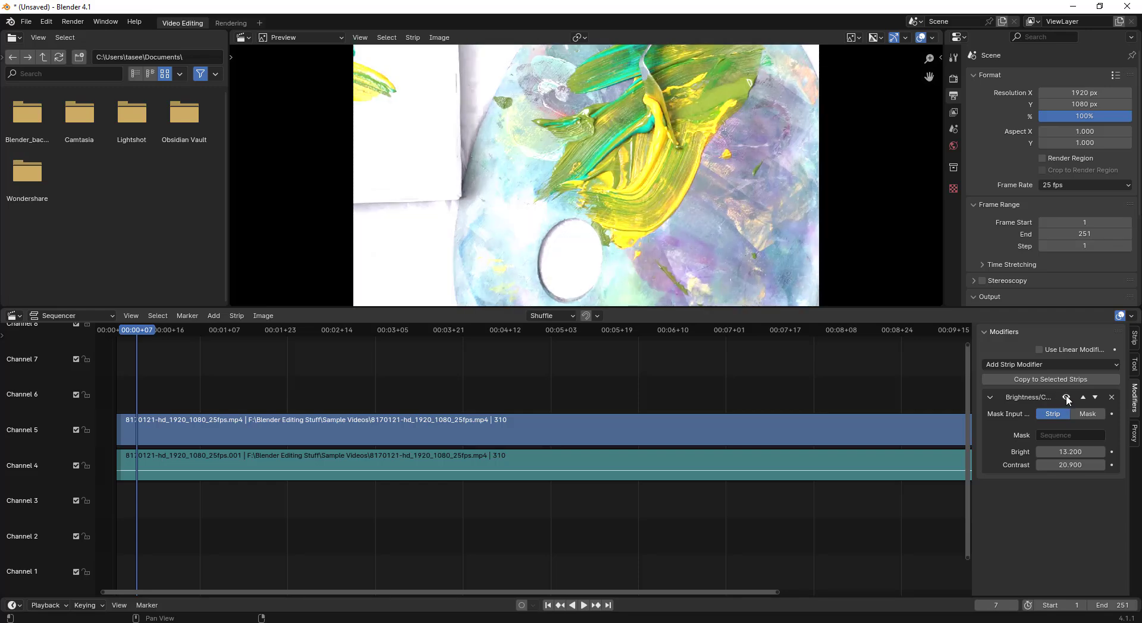
Set the modifier's brightness to 4.600 and contrast to 4.900, and toggle its visibility to compare the result.
drag(1090, 453, 1059, 465)
double_click(1068, 397)
click(1068, 397)
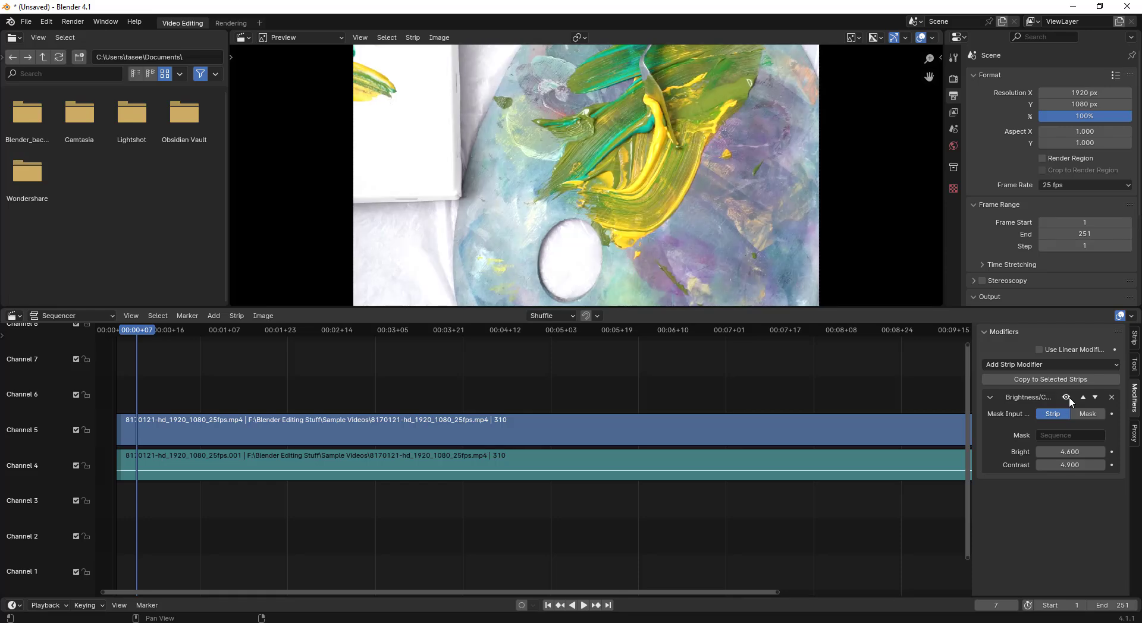
click(1069, 397)
click(1066, 397)
click(1067, 398)
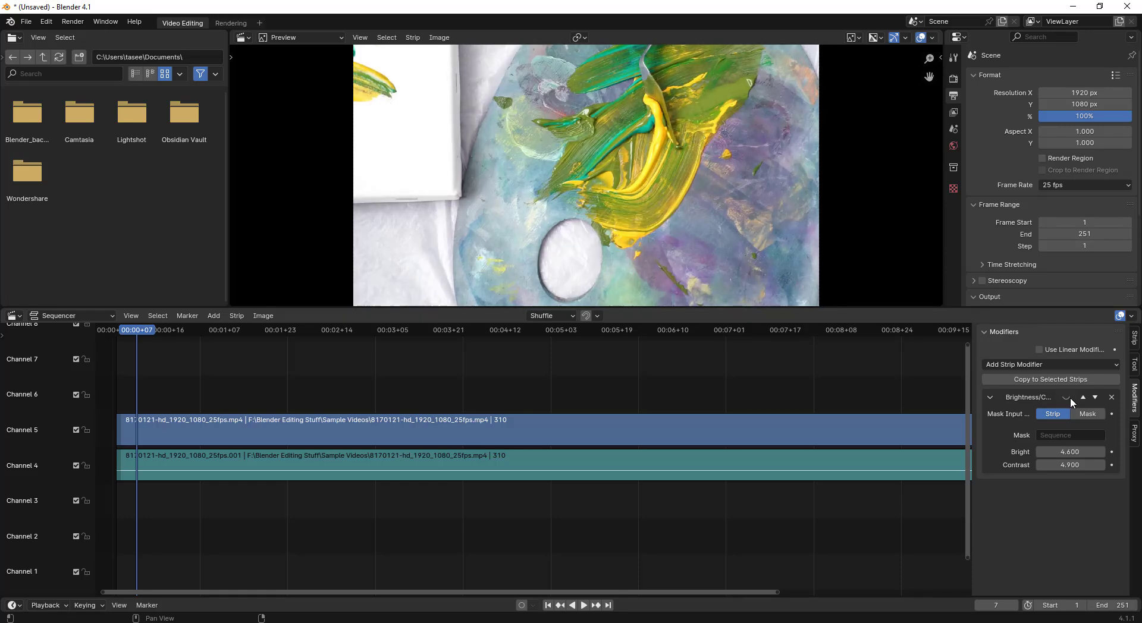
Re-enable the Brightness/Contrast modifier, set its mask input to Mask with Absolute mask time, and raise brightness to 8.700.
click(1067, 397)
click(1088, 414)
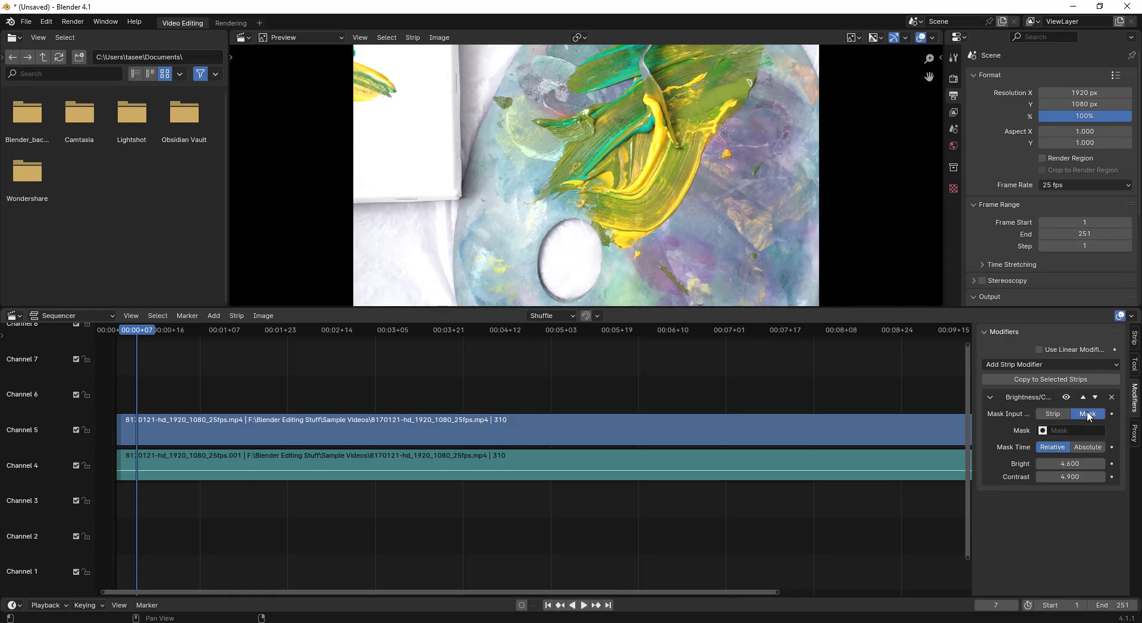
click(1087, 447)
drag(1065, 464, 1100, 463)
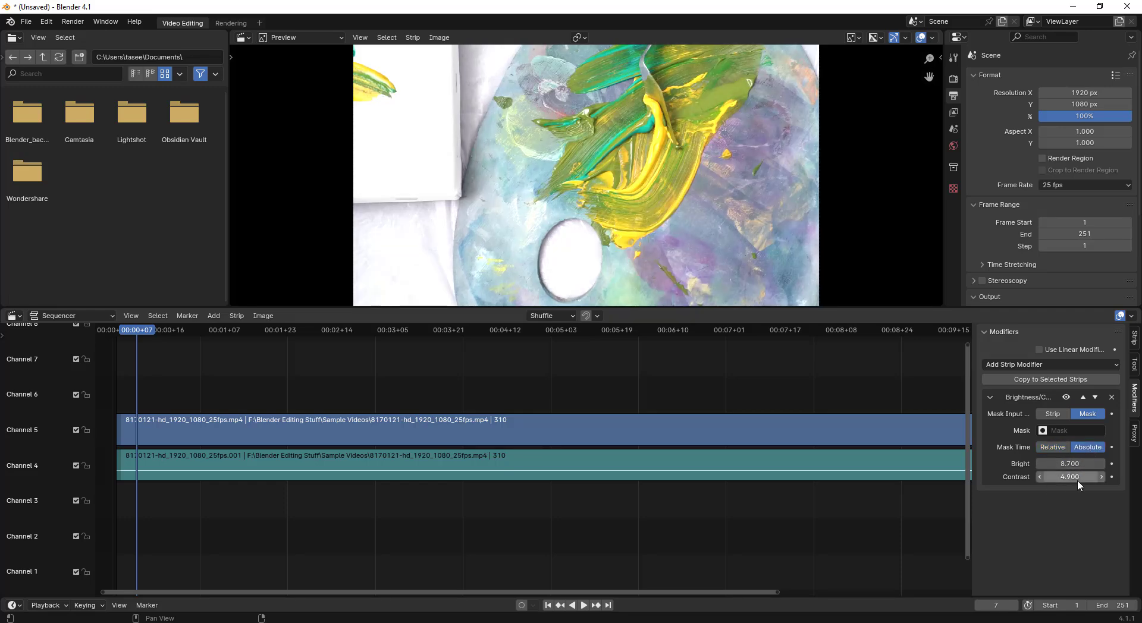
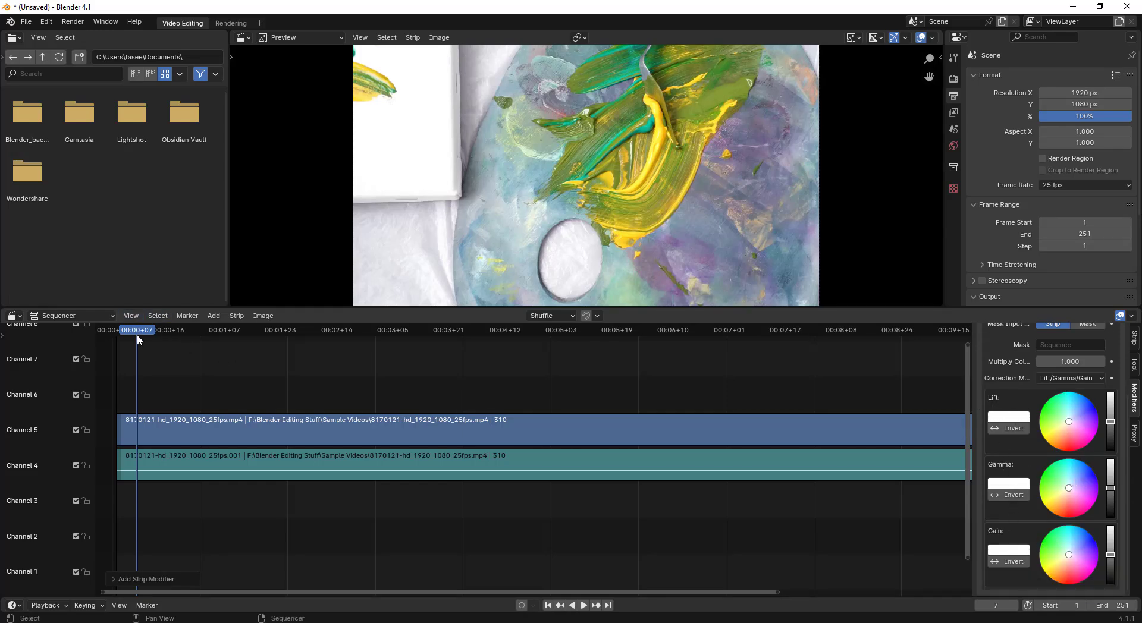
Place the playhead at 00:01+02 and test a light green tint on the Color Balance lift, returning it to near neutral.
drag(137, 334, 206, 334)
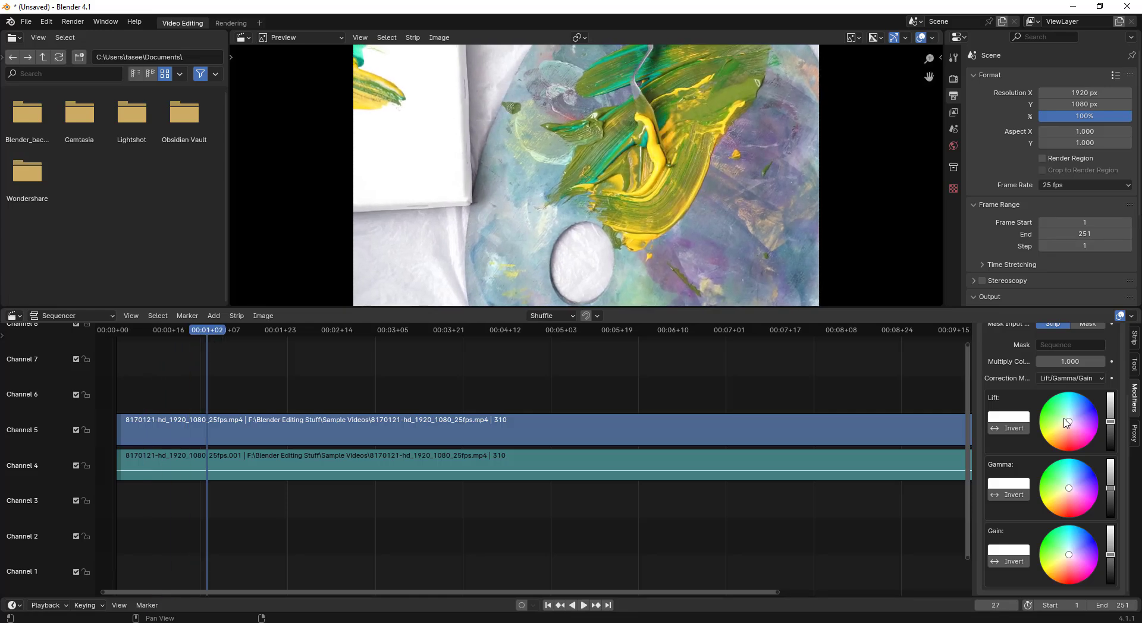
drag(1066, 423, 1054, 411)
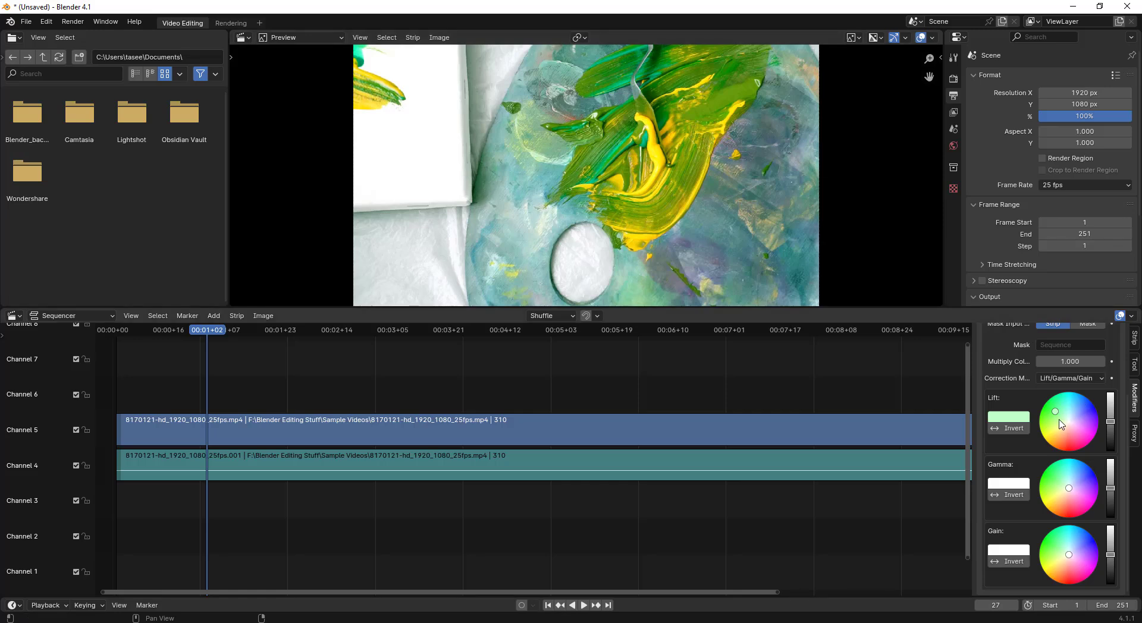
mouse_move(1055, 412)
mouse_down()
mouse_move(1070, 443)
mouse_move(1065, 412)
mouse_move(1080, 411)
mouse_move(1070, 421)
mouse_up()
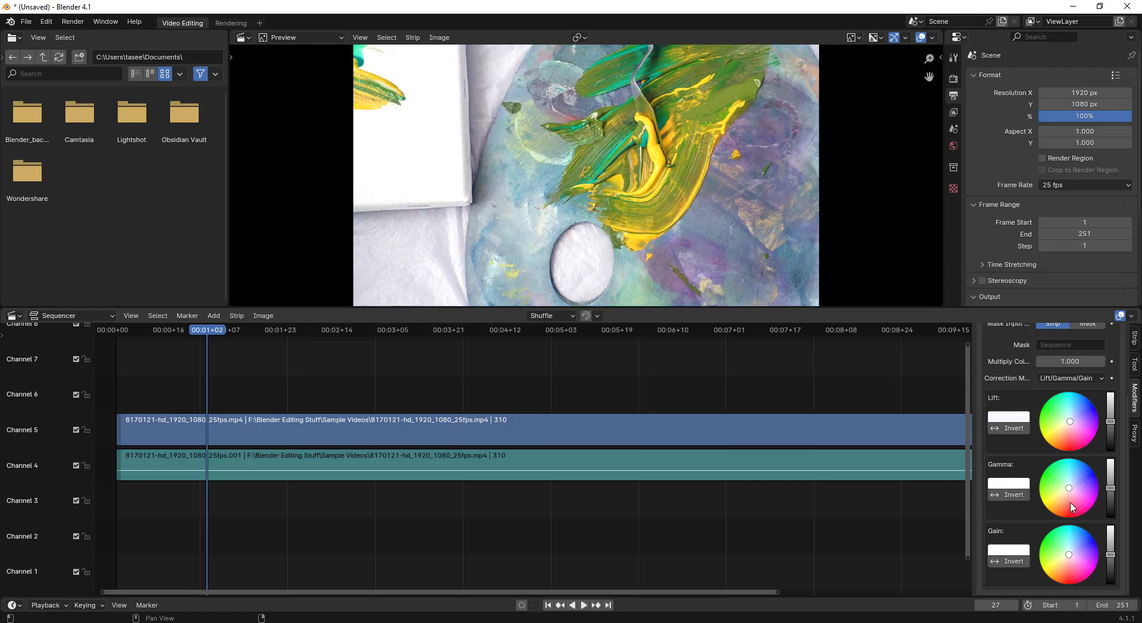
Tint the Color Balance modifier's gain light pink and toggle the modifier off and on to compare the footage.
mouse_move(1068, 488)
mouse_down()
mouse_move(1056, 479)
mouse_move(1082, 473)
mouse_move(1069, 506)
mouse_move(1070, 489)
mouse_up()
mouse_move(1068, 555)
mouse_down()
mouse_move(1053, 542)
mouse_move(1064, 580)
mouse_move(1089, 540)
mouse_move(1096, 549)
mouse_move(1087, 569)
mouse_move(1069, 560)
mouse_move(1071, 571)
mouse_up()
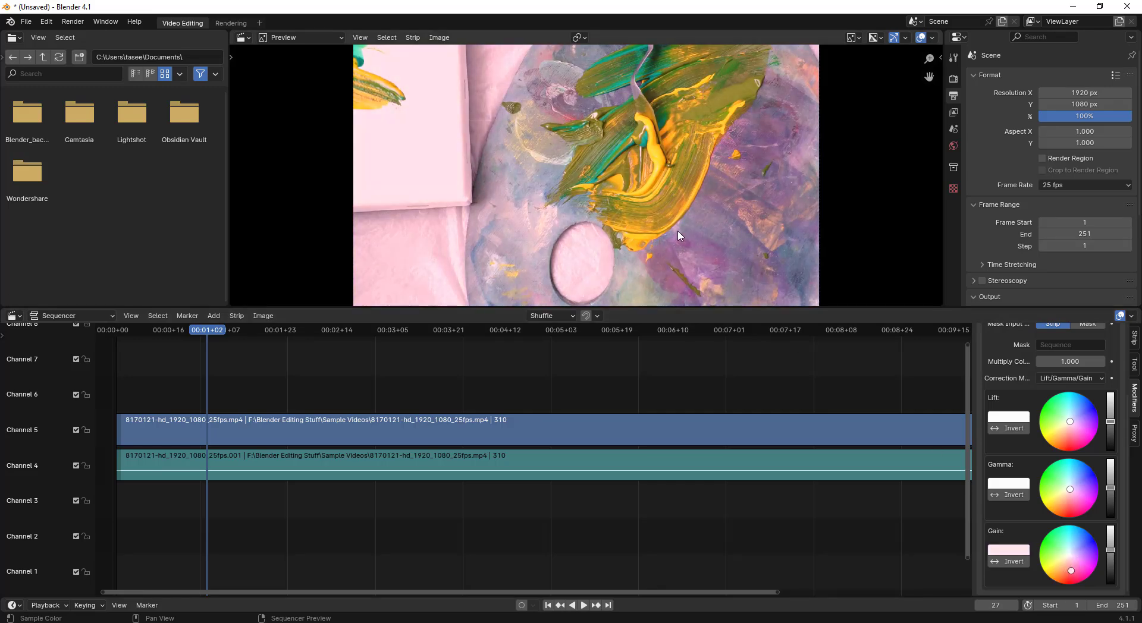
scroll(1059, 428, up, 2)
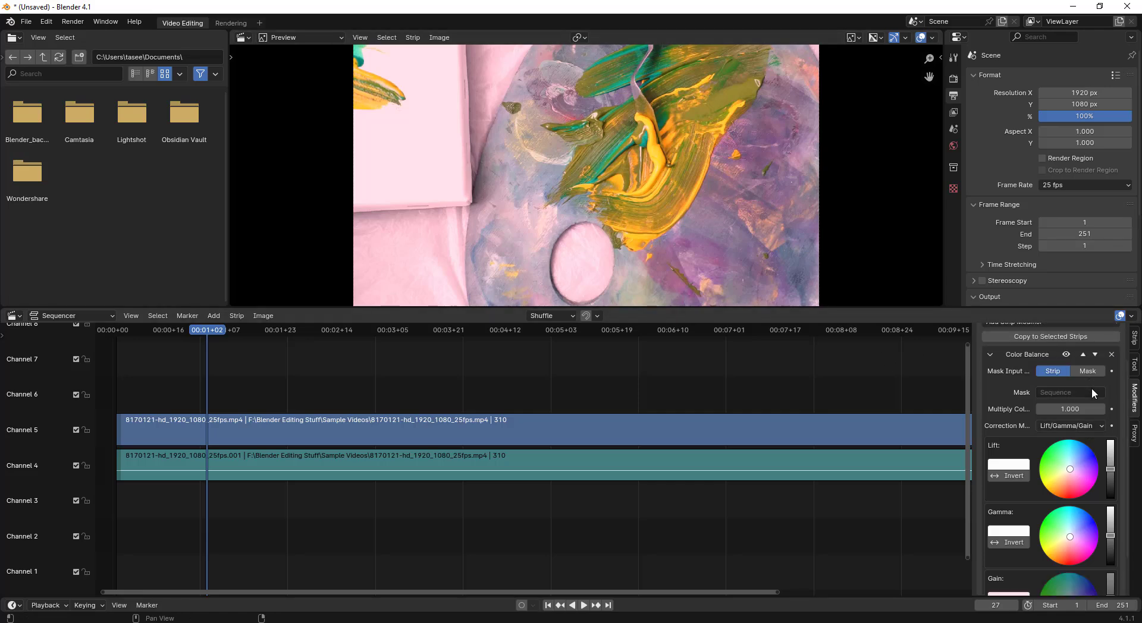
scroll(1091, 387, up, 1)
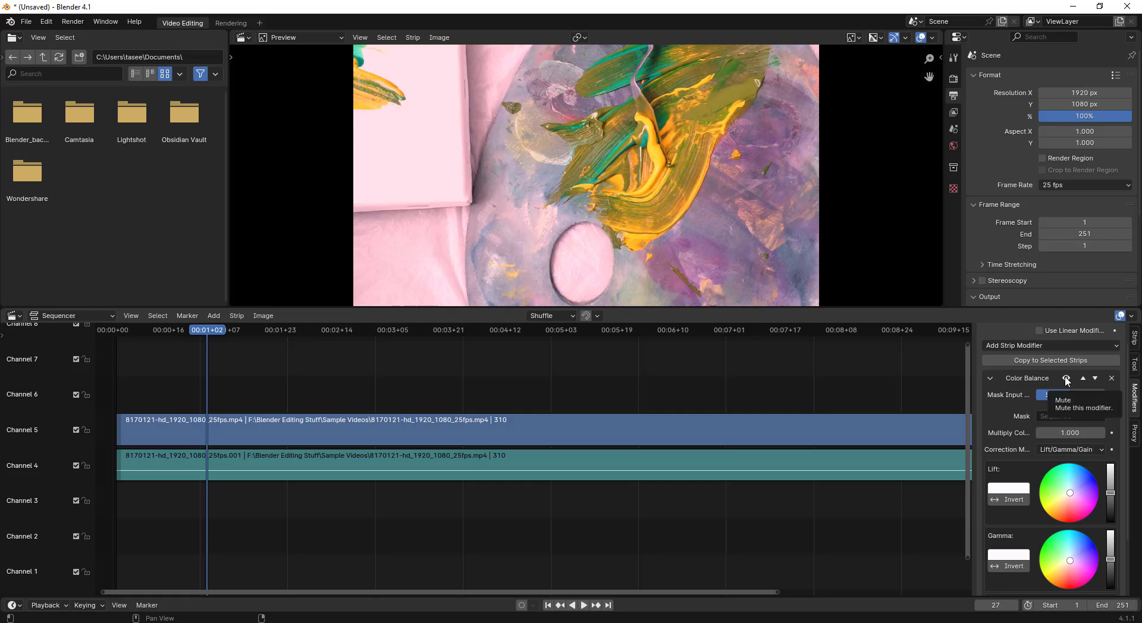
click(1066, 378)
click(1067, 379)
click(1066, 378)
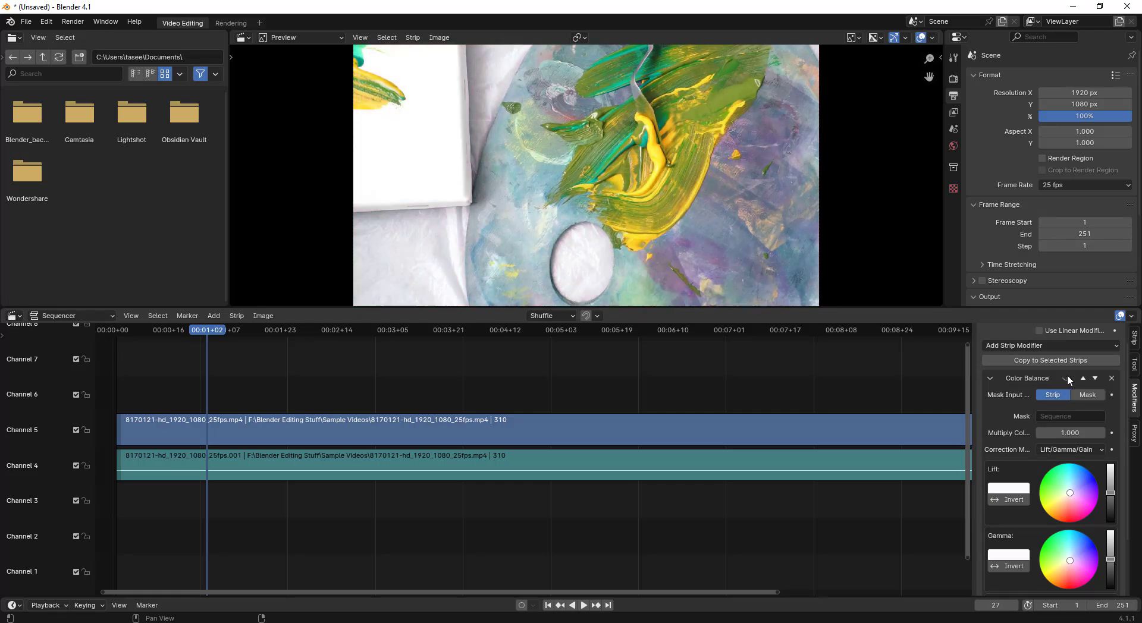
click(1066, 378)
click(1066, 378)
click(1066, 378)
click(1066, 378)
Replace the Color Balance modifier with a Curves modifier and place the playhead at 00:02+11.
scroll(1023, 469, down, 3)
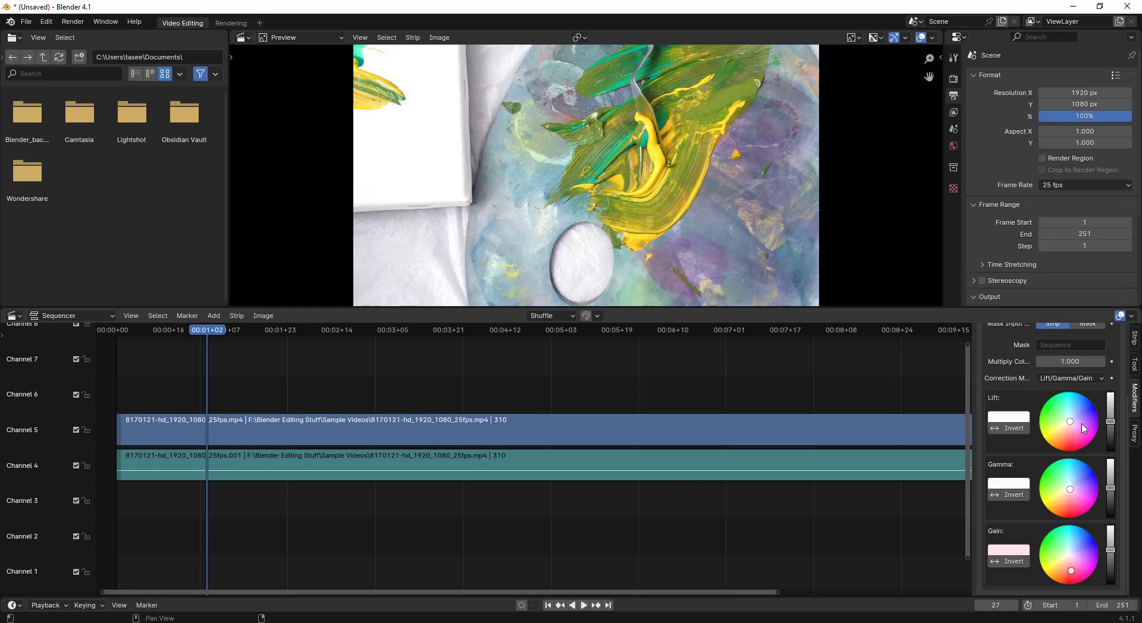
scroll(1087, 428, up, 4)
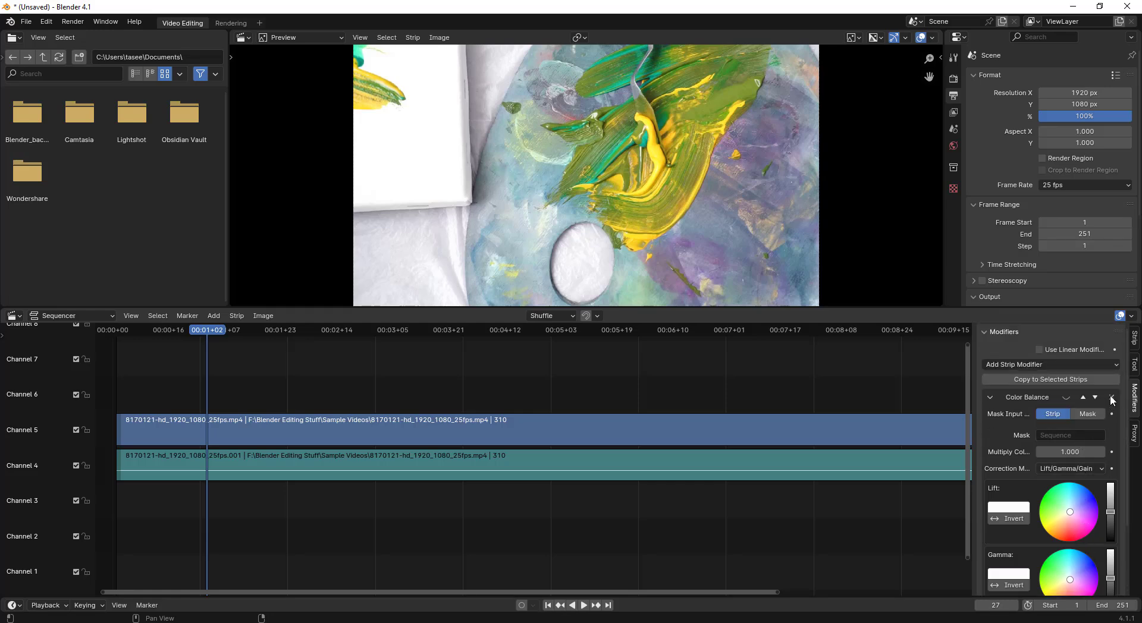
click(1111, 397)
click(1073, 368)
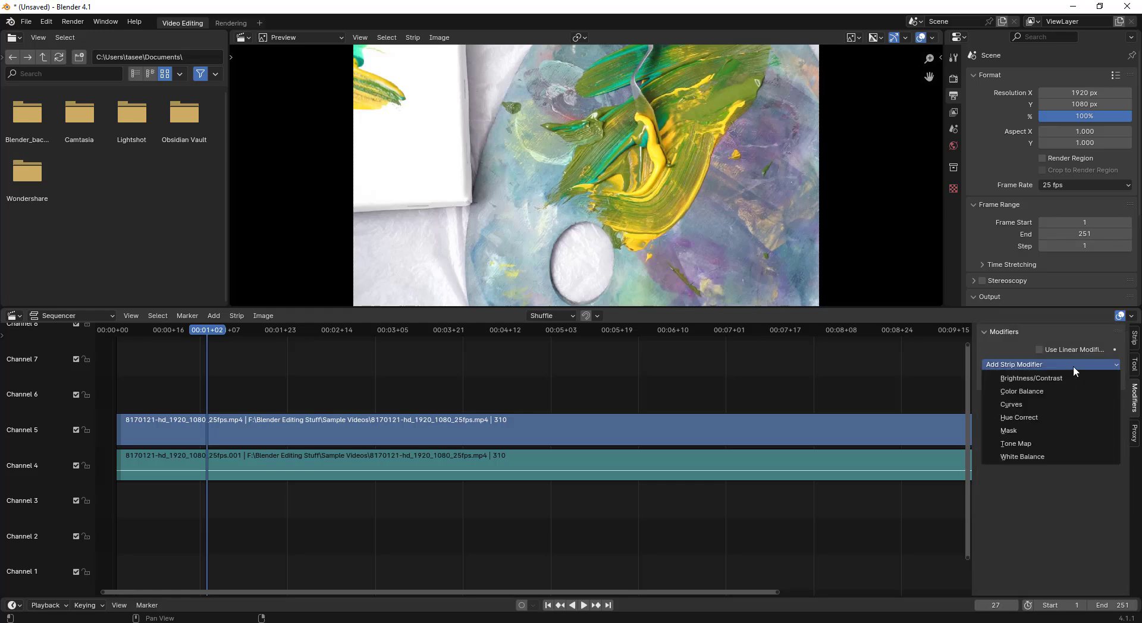
click(1072, 404)
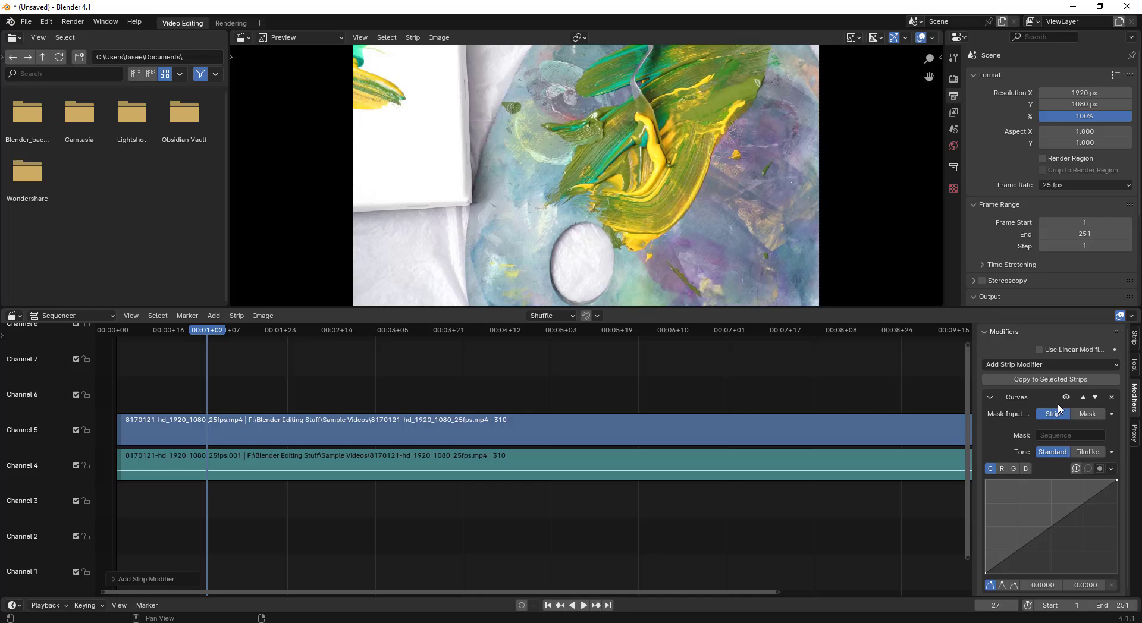
click(197, 331)
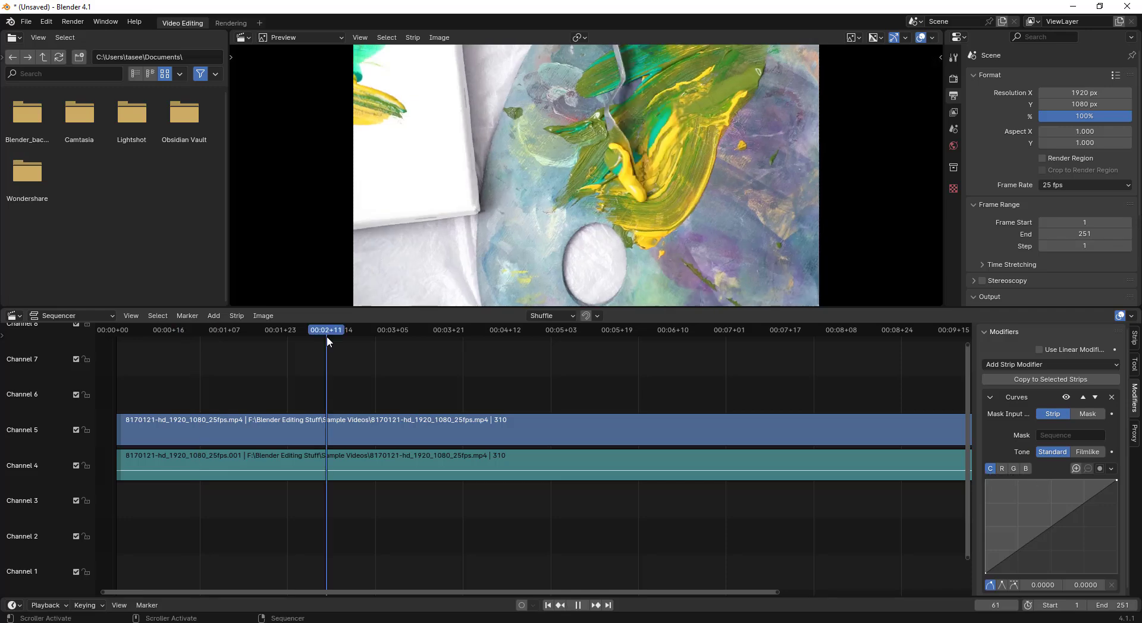
Shape the combined curve into an S with points at about 0.6250, 0.6437 and 0.3839, 0.2812.
click(1068, 513)
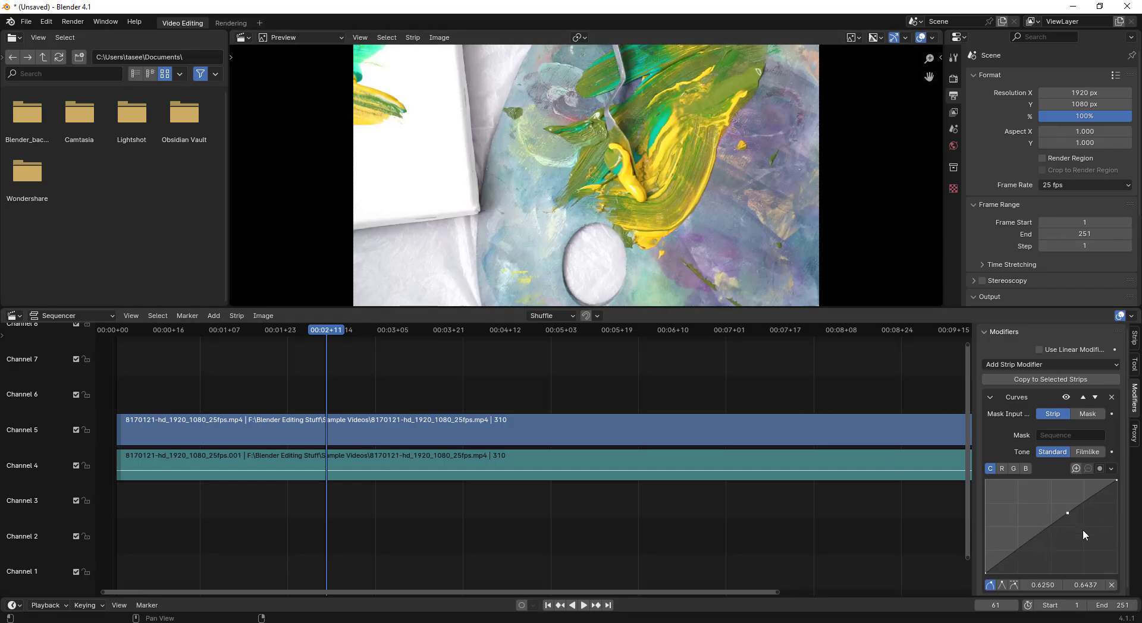
click(1017, 548)
drag(1017, 548, 1043, 547)
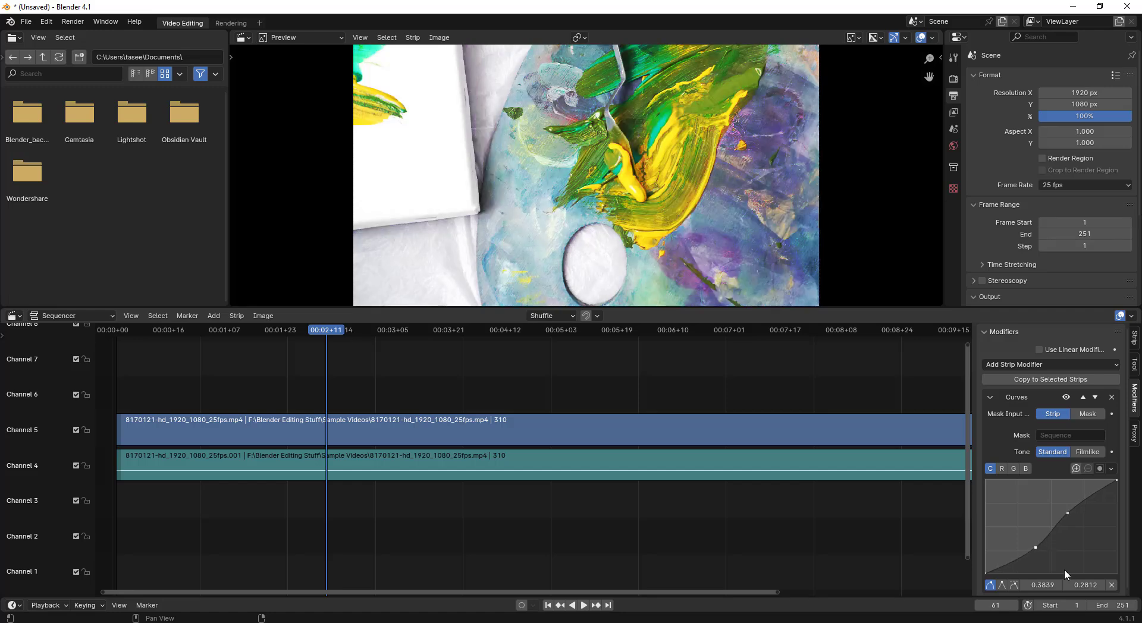
Remove both points from the combined curve, moving the upper one to about 0.6294, 0.5312 before deleting it.
click(1111, 585)
mouse_move(1067, 513)
mouse_down()
mouse_move(1058, 506)
mouse_move(1078, 529)
mouse_move(1068, 524)
mouse_up()
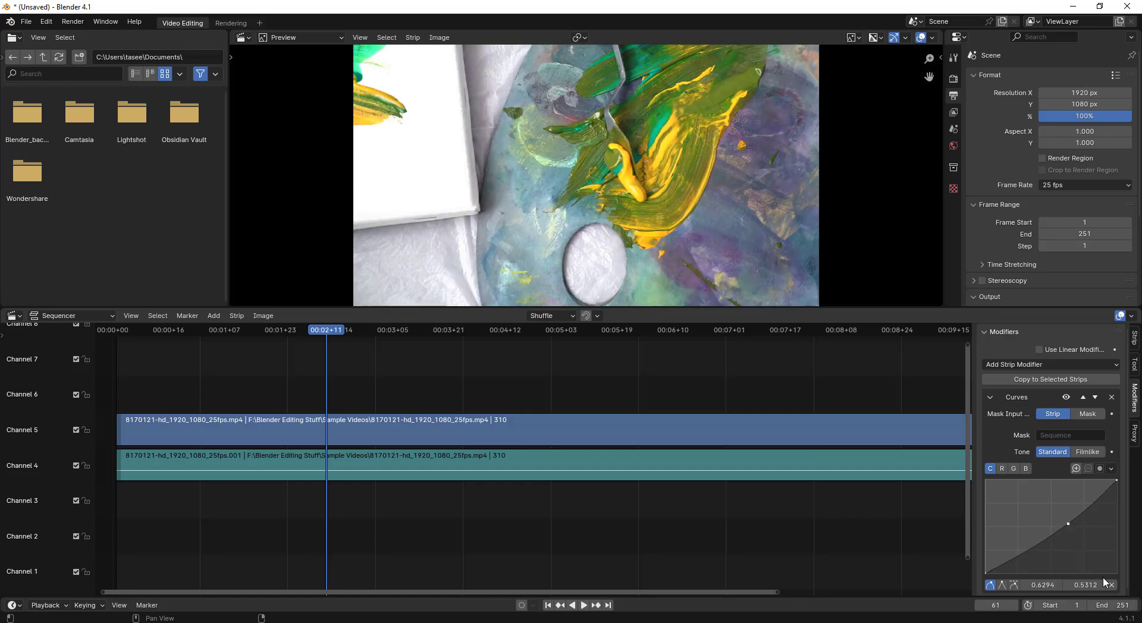
click(1111, 585)
Add a point to the combined curve, move it to 0.4196, 0.6000 with a Vector handle, and switch the handle to Auto Clamped.
click(1056, 527)
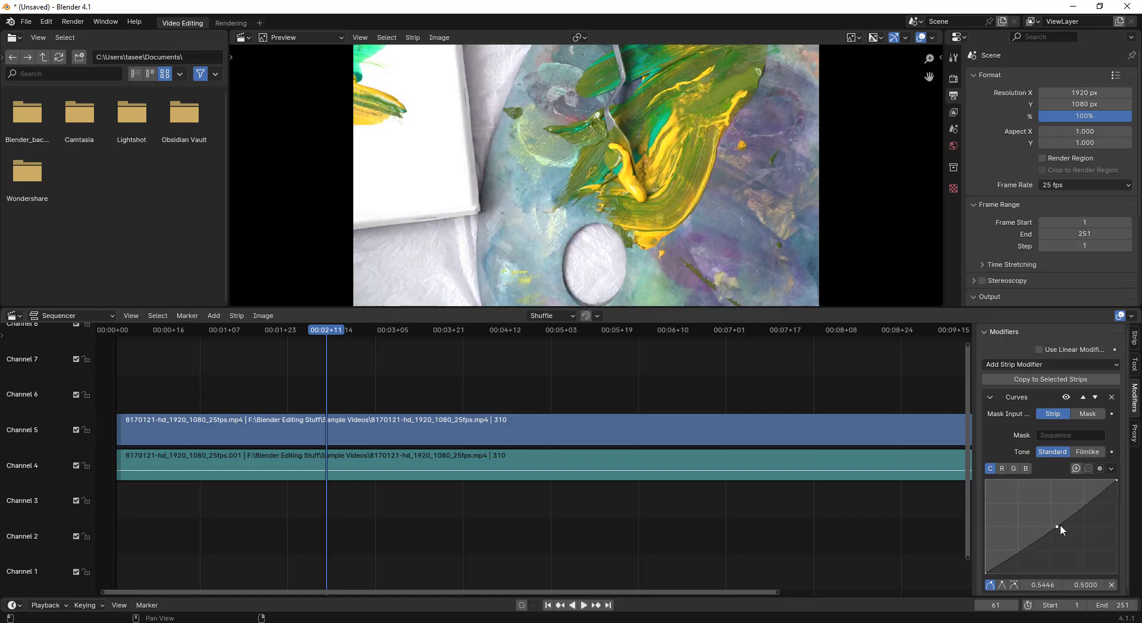
click(1002, 586)
mouse_move(1059, 527)
mouse_down()
mouse_move(1031, 506)
mouse_move(1039, 517)
mouse_up()
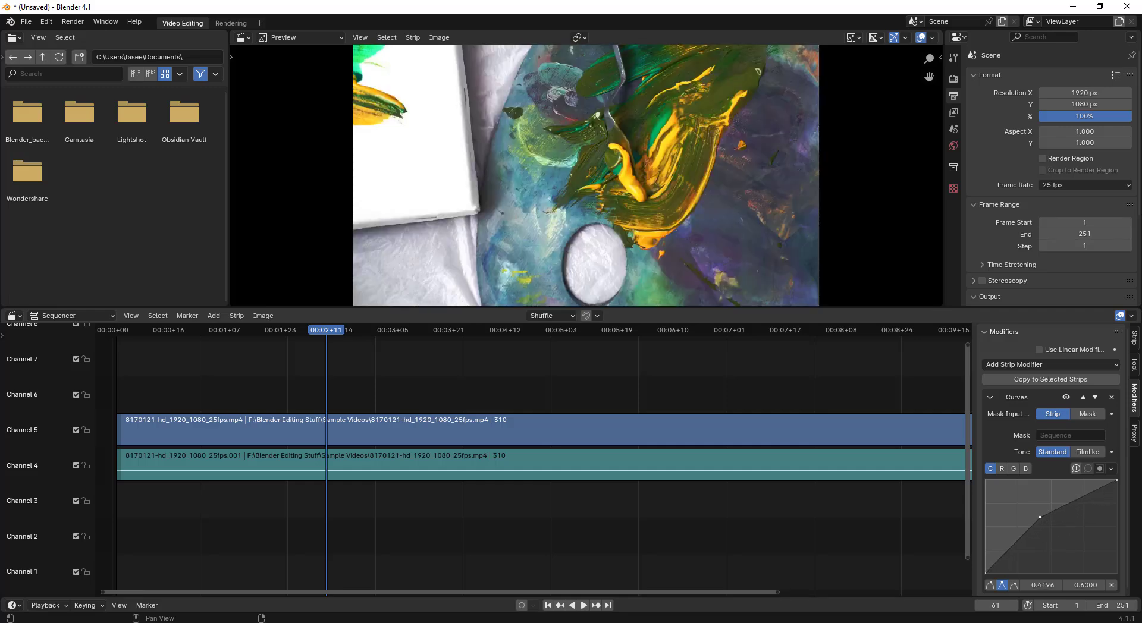
click(1014, 585)
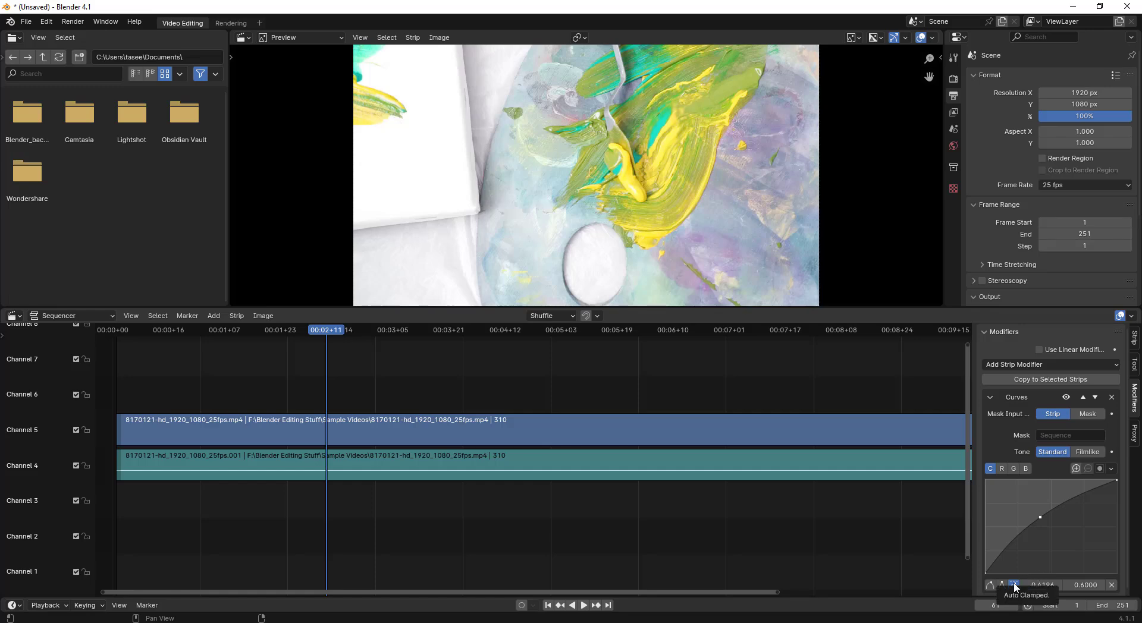
Test combined curve points at 0.3035, 0.3312 and 0.6116, 0.6062, and delete both points.
drag(1040, 517, 1029, 543)
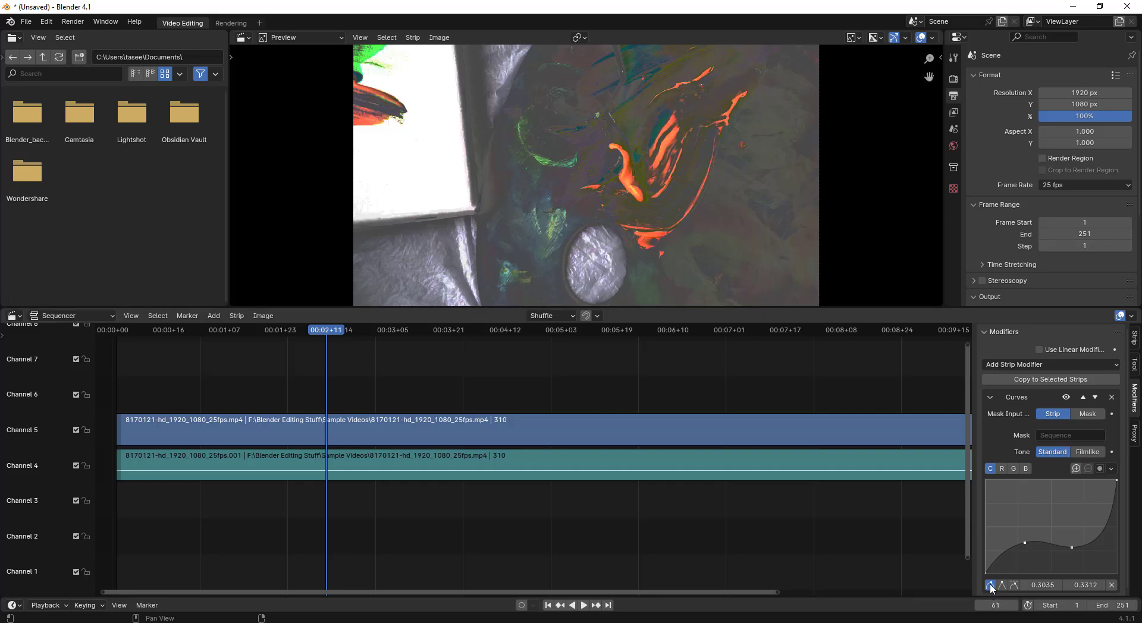
drag(1068, 548, 1064, 519)
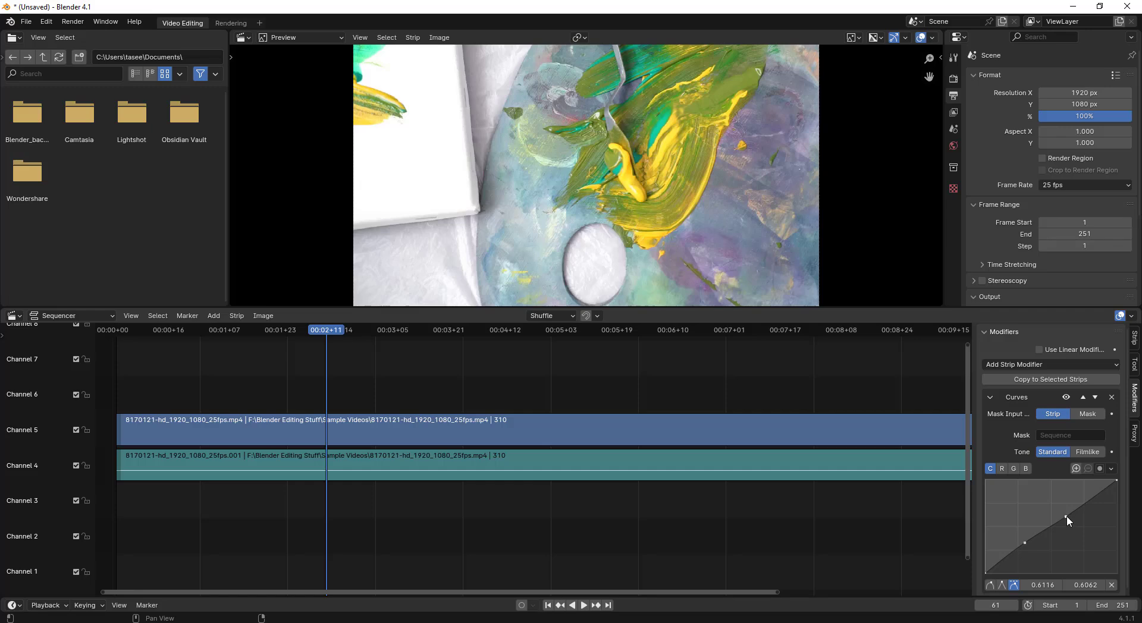
click(1111, 585)
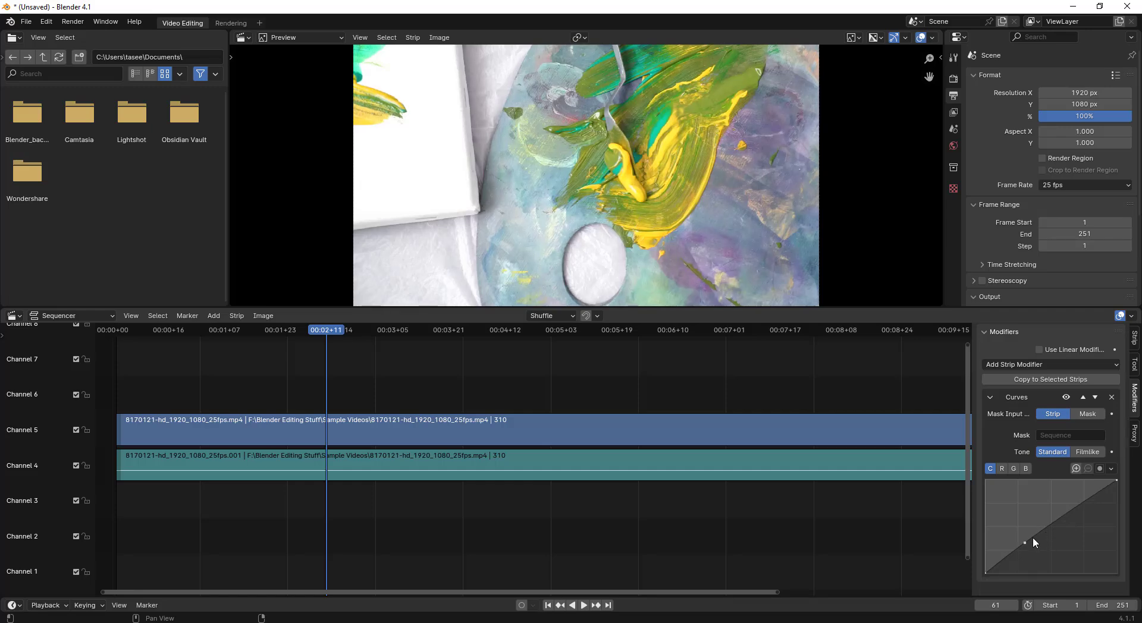
click(1111, 585)
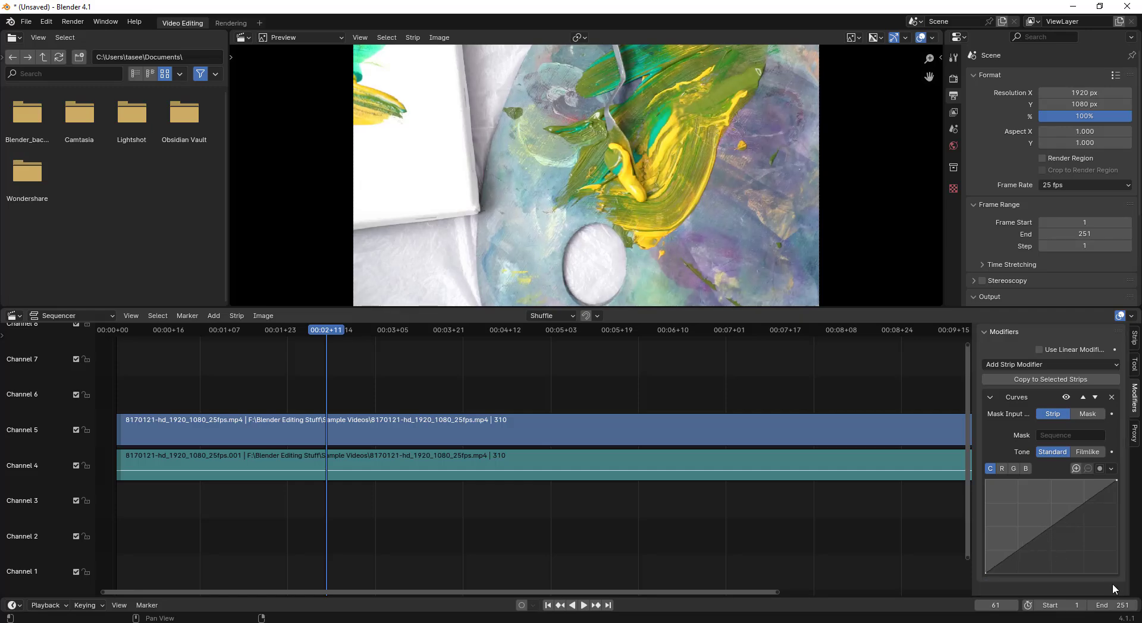
Boost the blue channel's curve by adding a point and raising it to about 0.1696, 0.8000.
click(1025, 470)
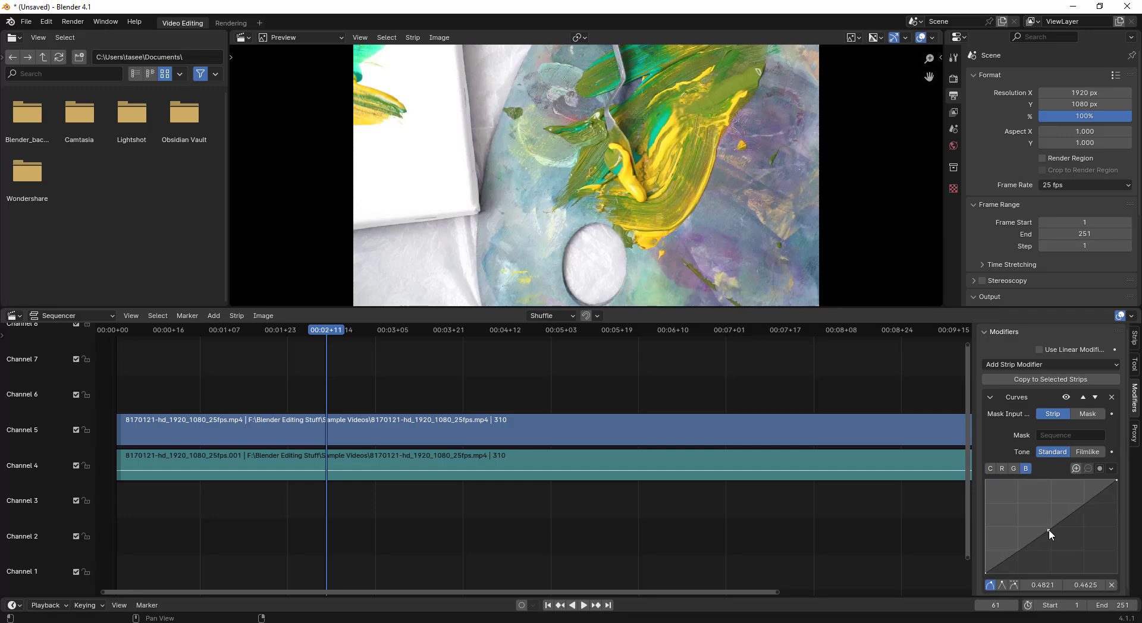
drag(1051, 530, 1028, 510)
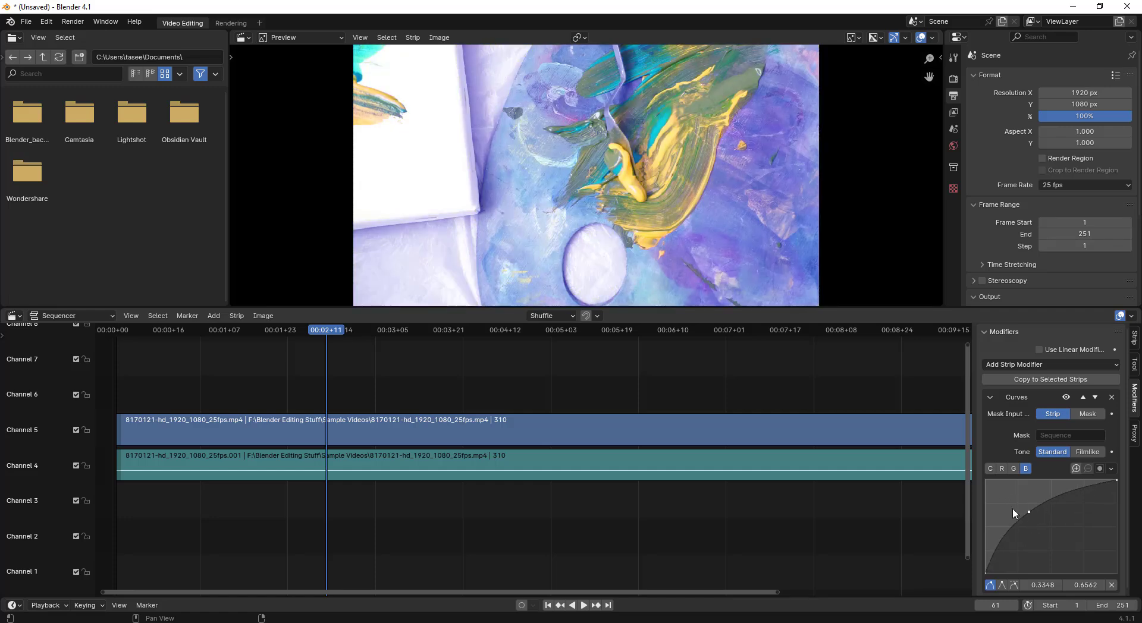
mouse_move(1028, 509)
mouse_down()
mouse_move(1082, 554)
mouse_move(1026, 505)
mouse_up()
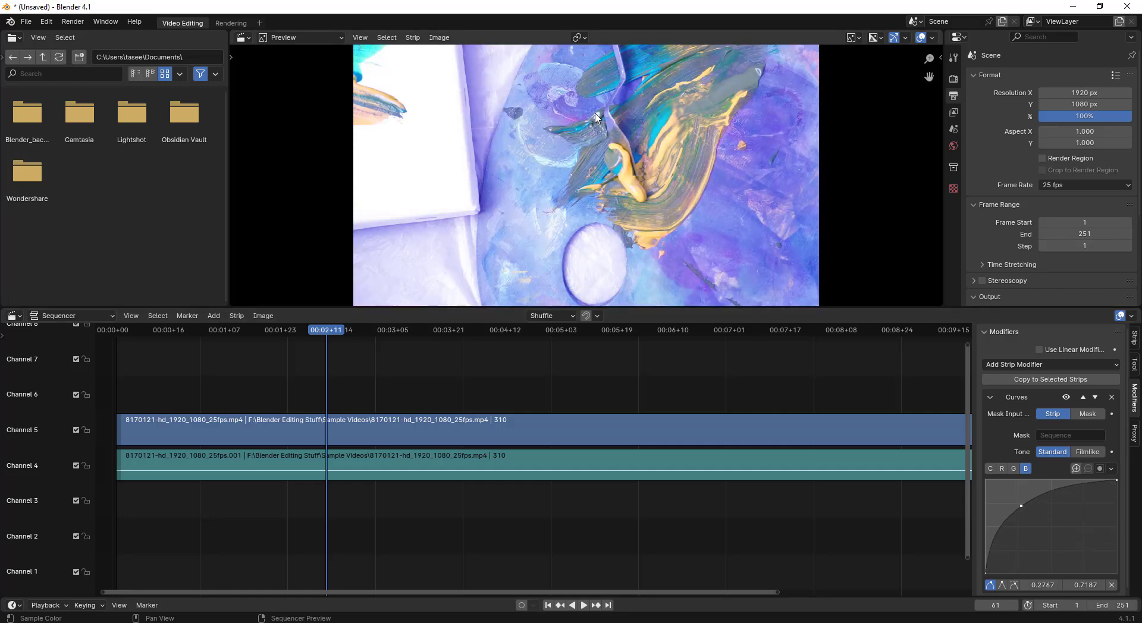
drag(1022, 503, 1011, 496)
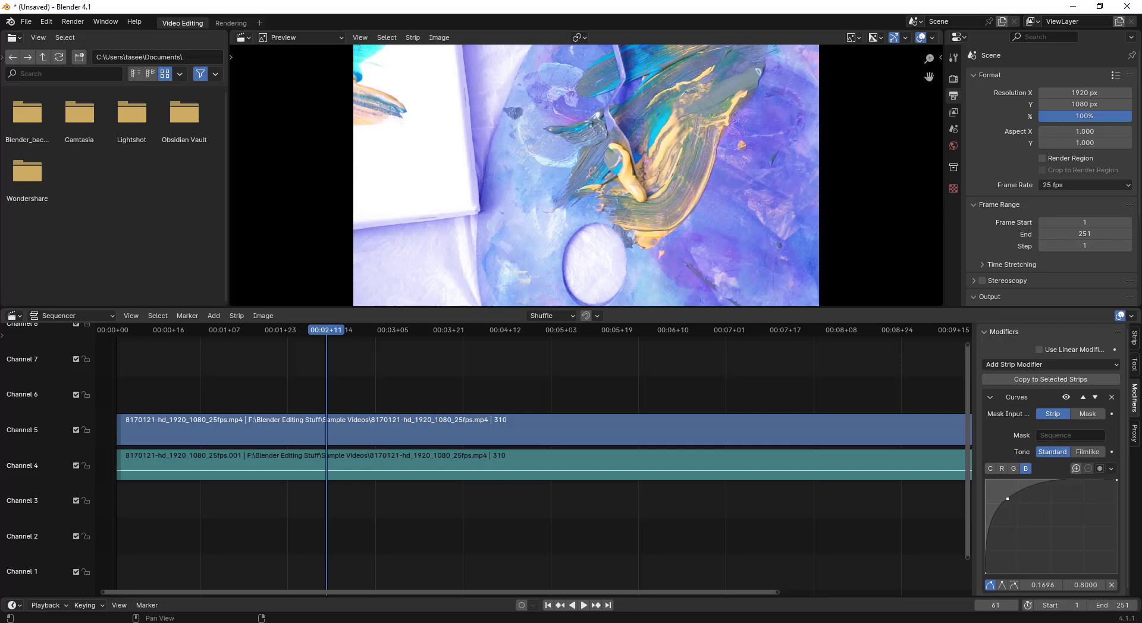
Play the footage to 00:08+09 and toggle the Curves modifier off and on to compare the blue grading.
click(584, 605)
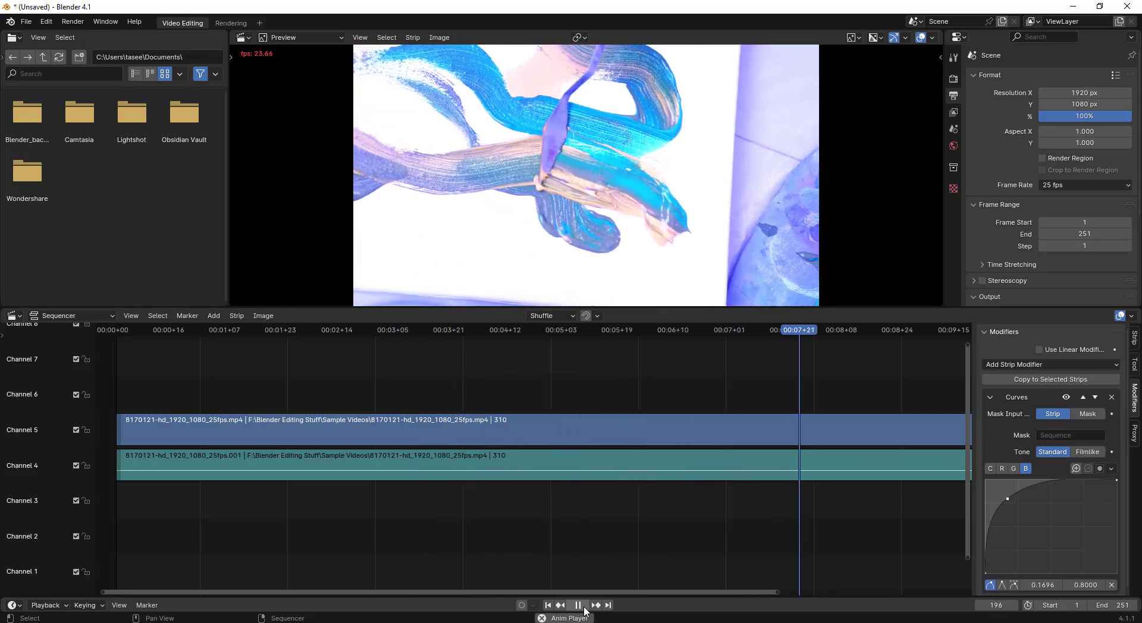
click(582, 606)
click(1066, 397)
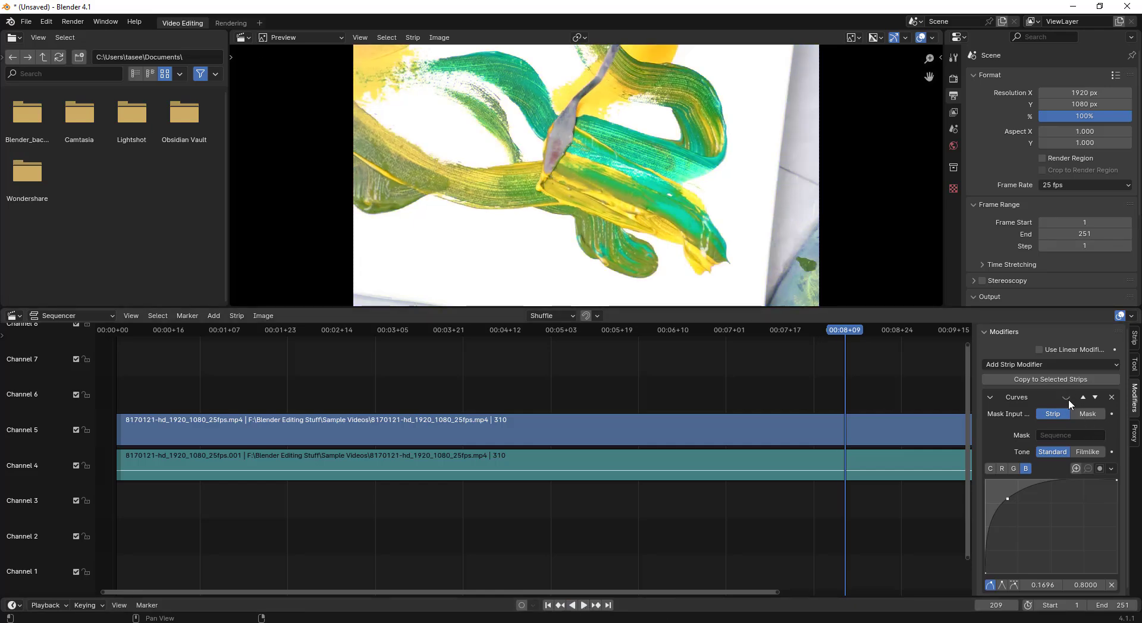
click(1067, 397)
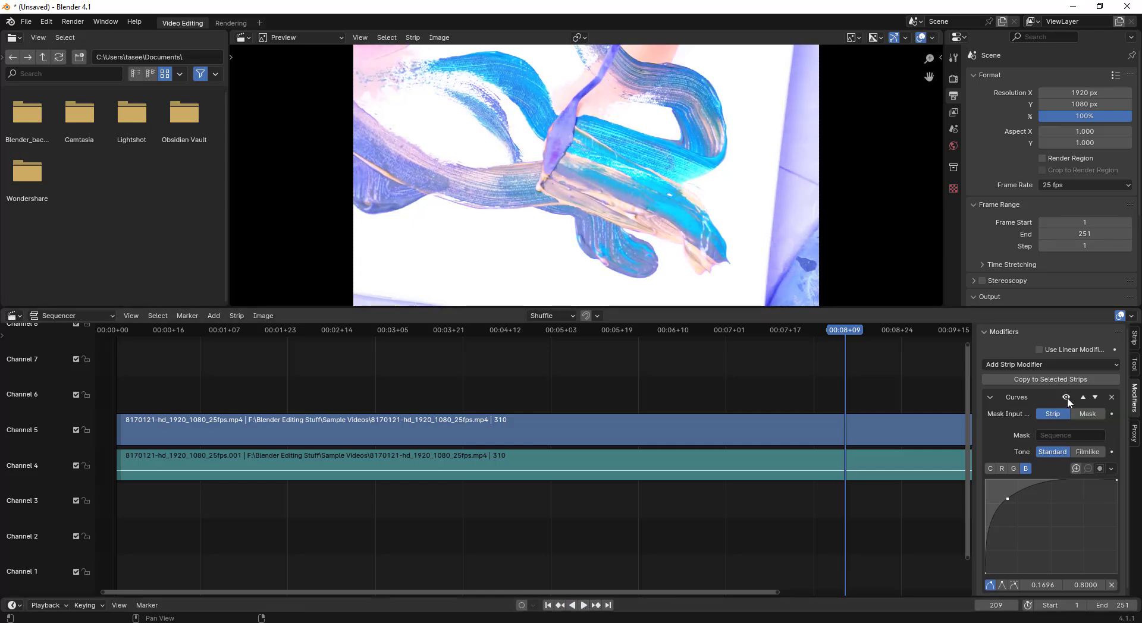
click(1067, 397)
click(1066, 397)
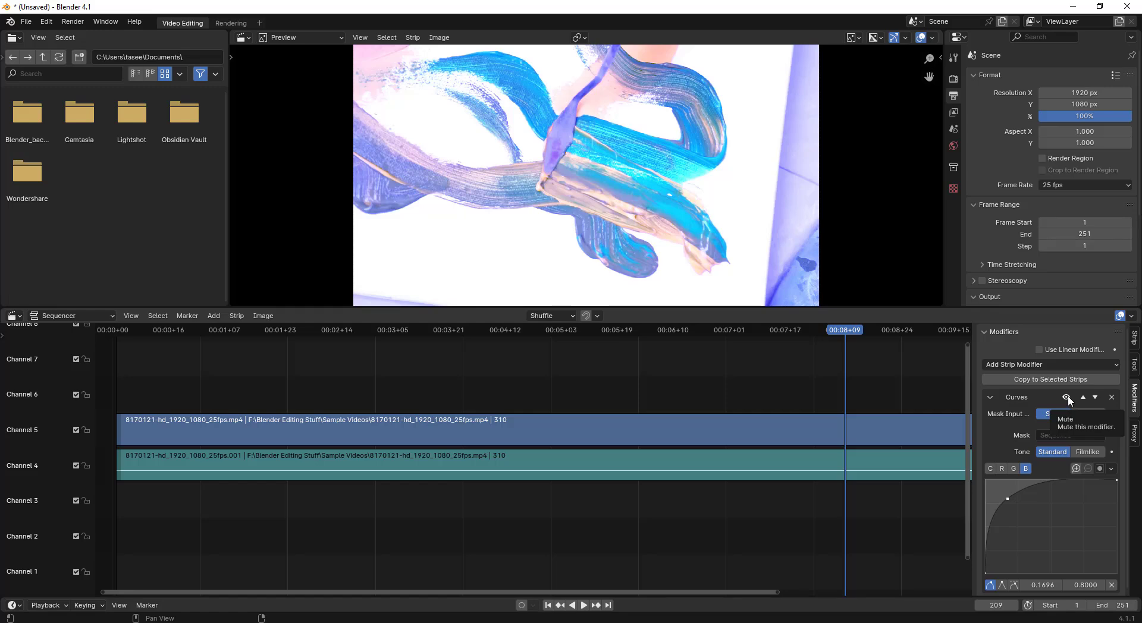
click(1067, 397)
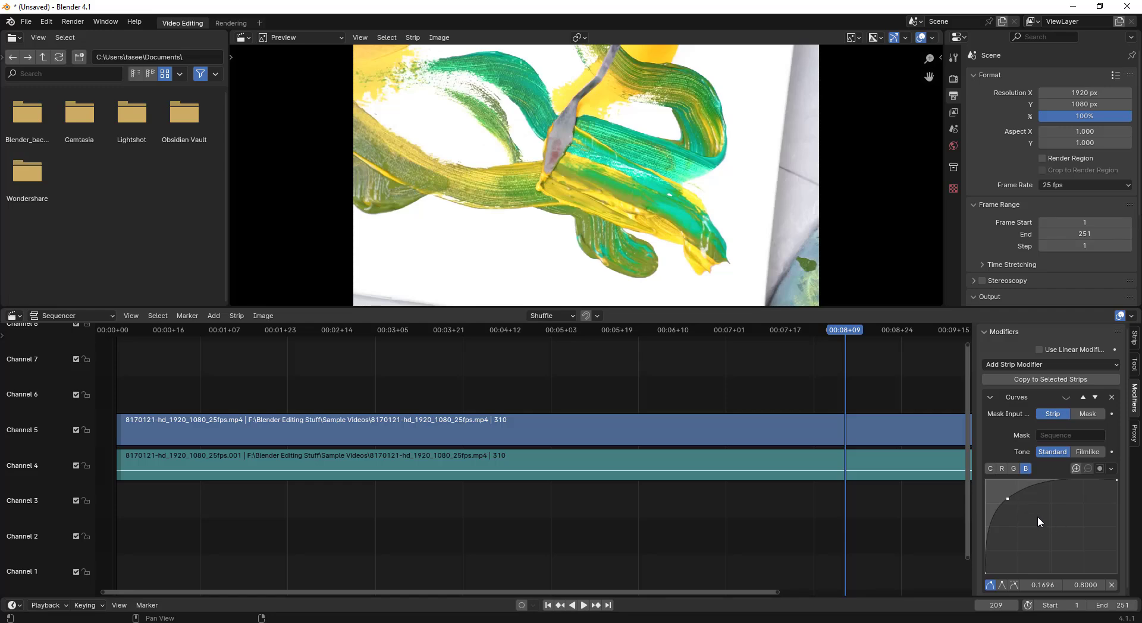
Delete the control point from the blue channel's curve.
click(1111, 585)
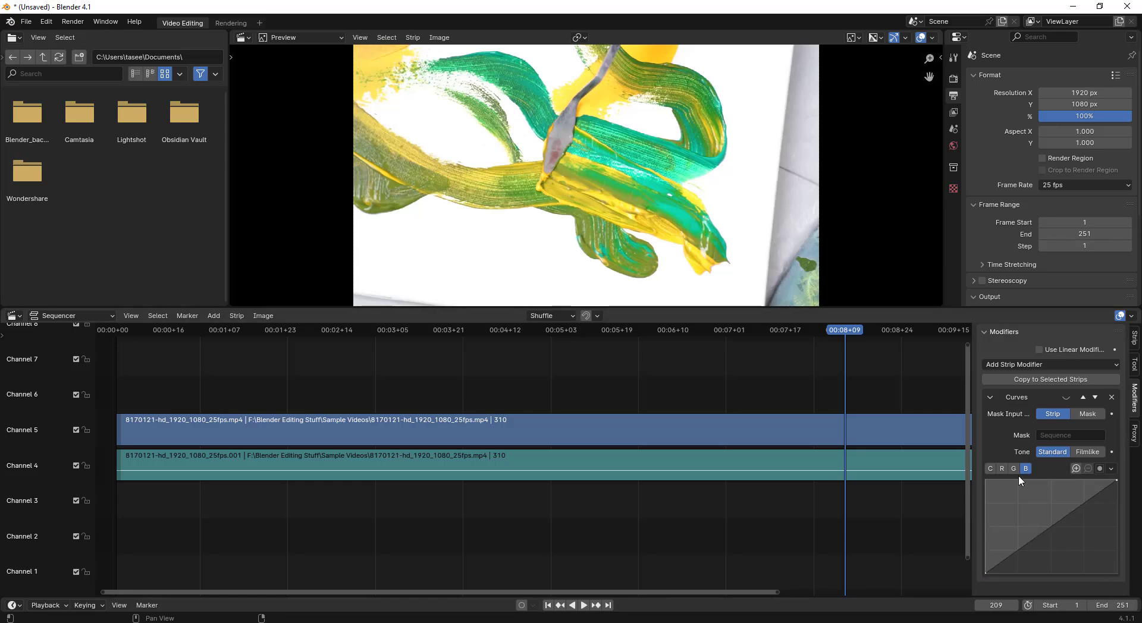
At 00:04+10, test lowering the green channel's curve with a point at 0.8348, 0.1437, and delete the point.
click(497, 429)
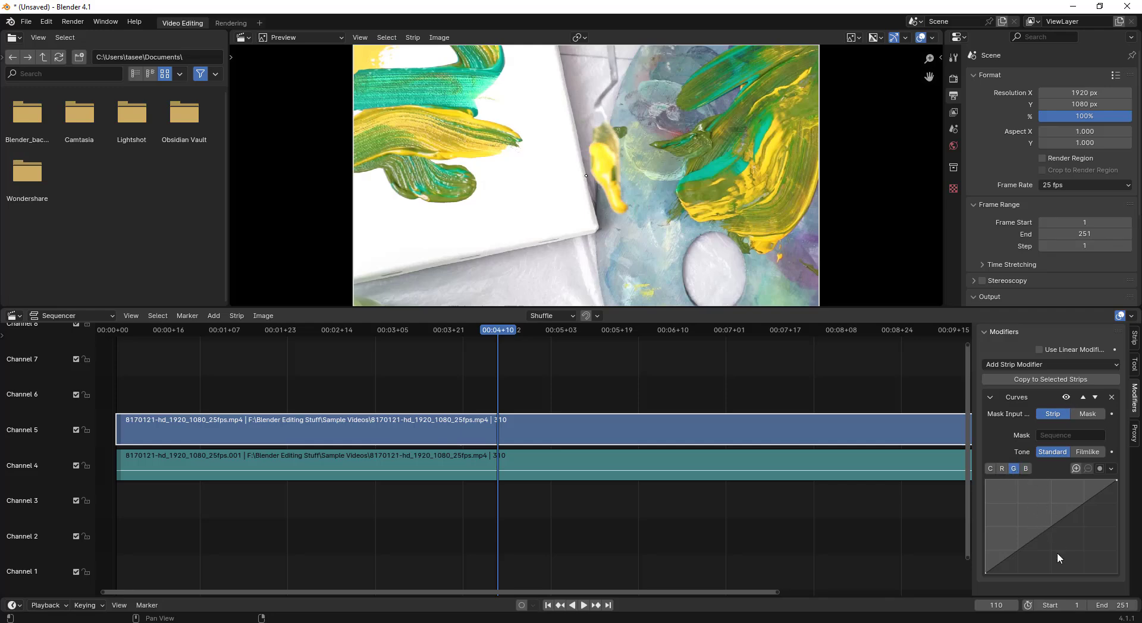
drag(1046, 533, 1081, 566)
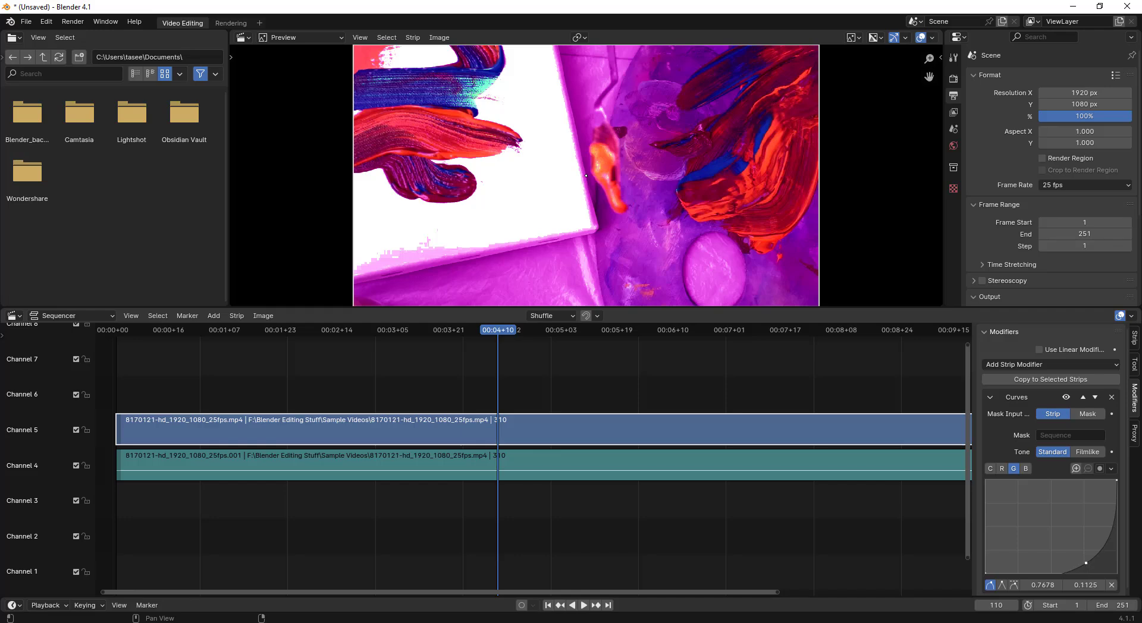
drag(1084, 565, 1099, 560)
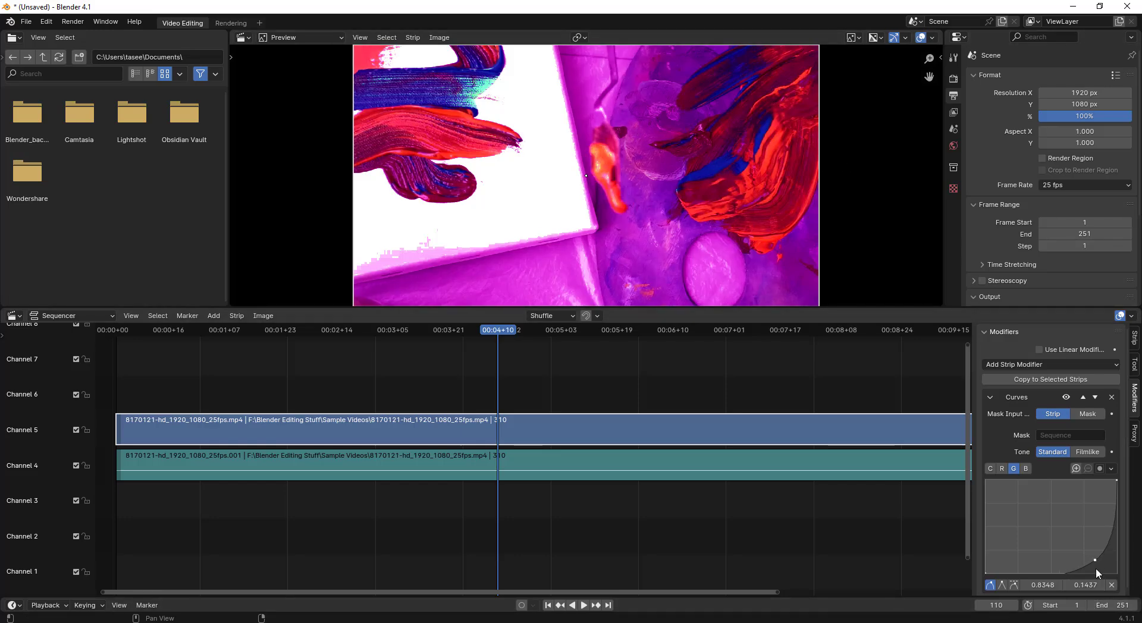
click(1111, 585)
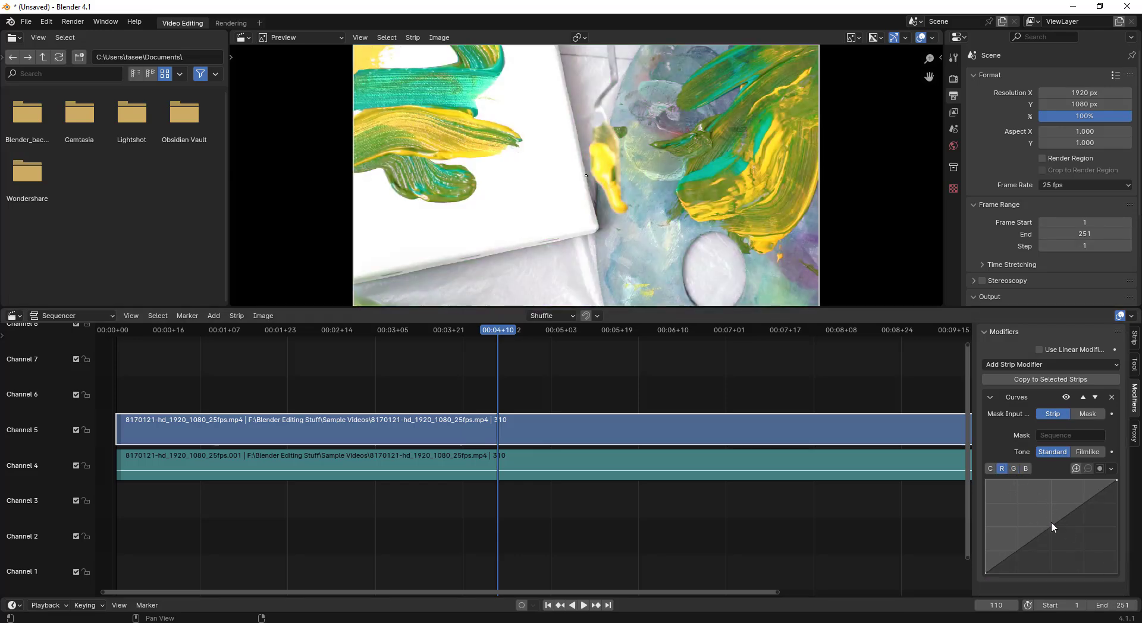
Test the red channel's curve with its point at 0.2098, 0.7750 and at 0.8392, 0.1312, and delete the point.
drag(1055, 520, 1012, 501)
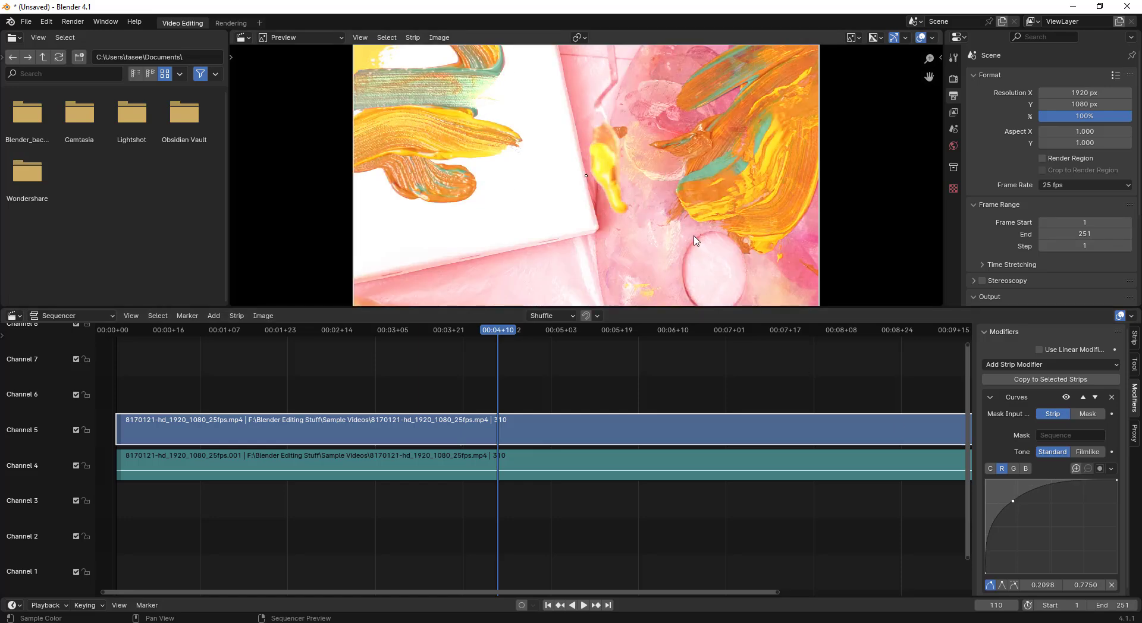
drag(1011, 503, 1095, 561)
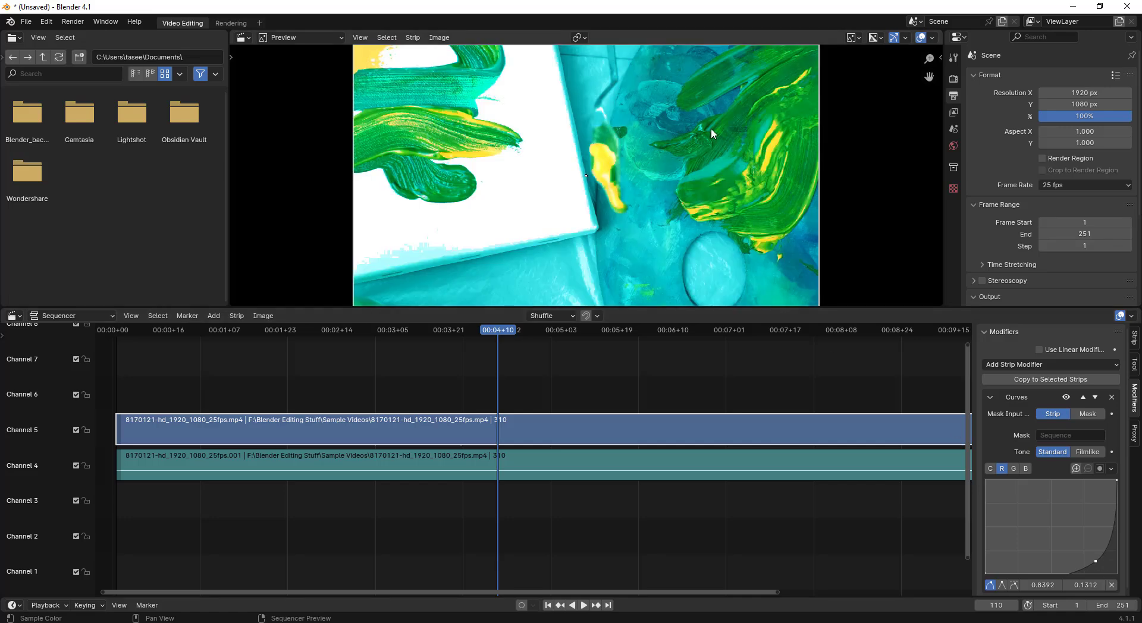
drag(1095, 560, 1050, 525)
click(1111, 586)
Replace the Curves modifier with a Hue Correct modifier, with the playhead at 00:02+04.
click(1065, 364)
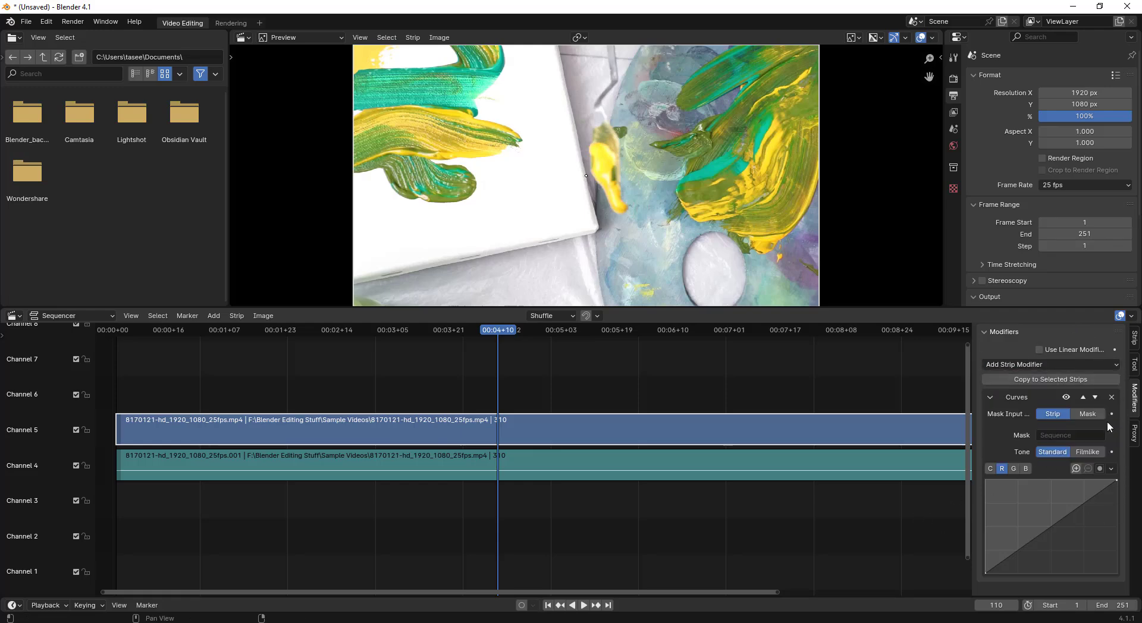
click(1112, 397)
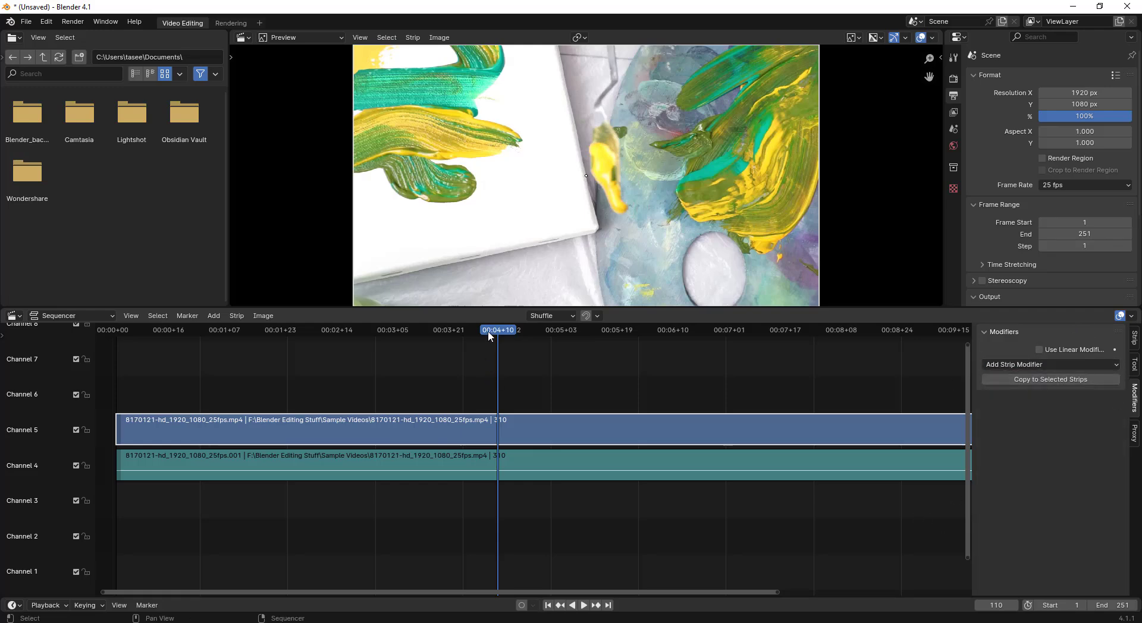
drag(493, 333, 301, 331)
click(1050, 365)
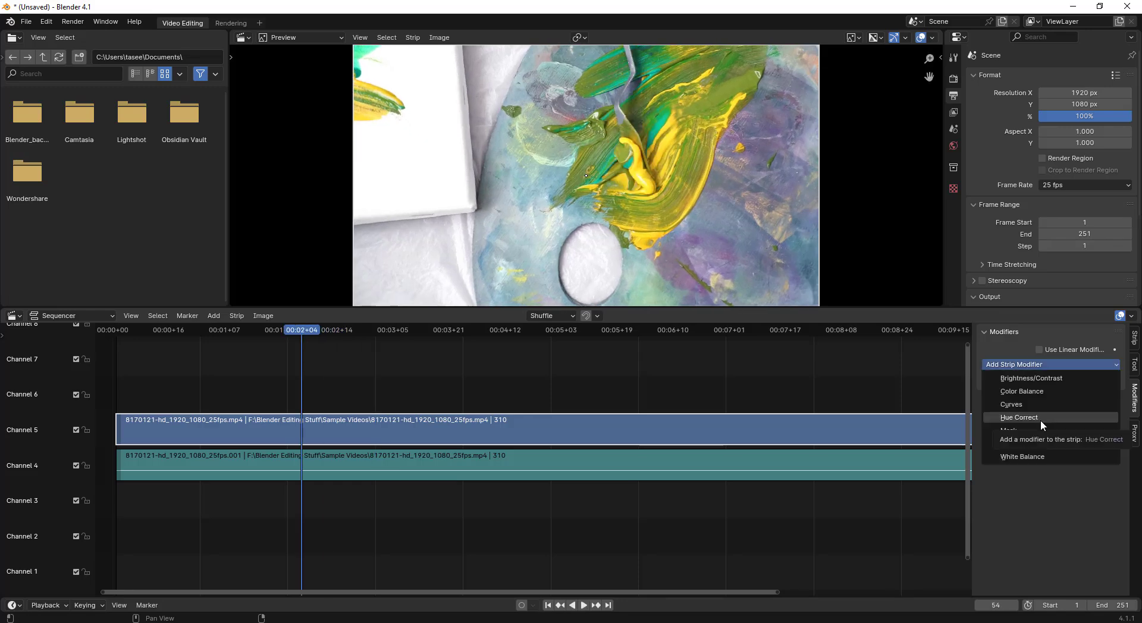
click(1040, 419)
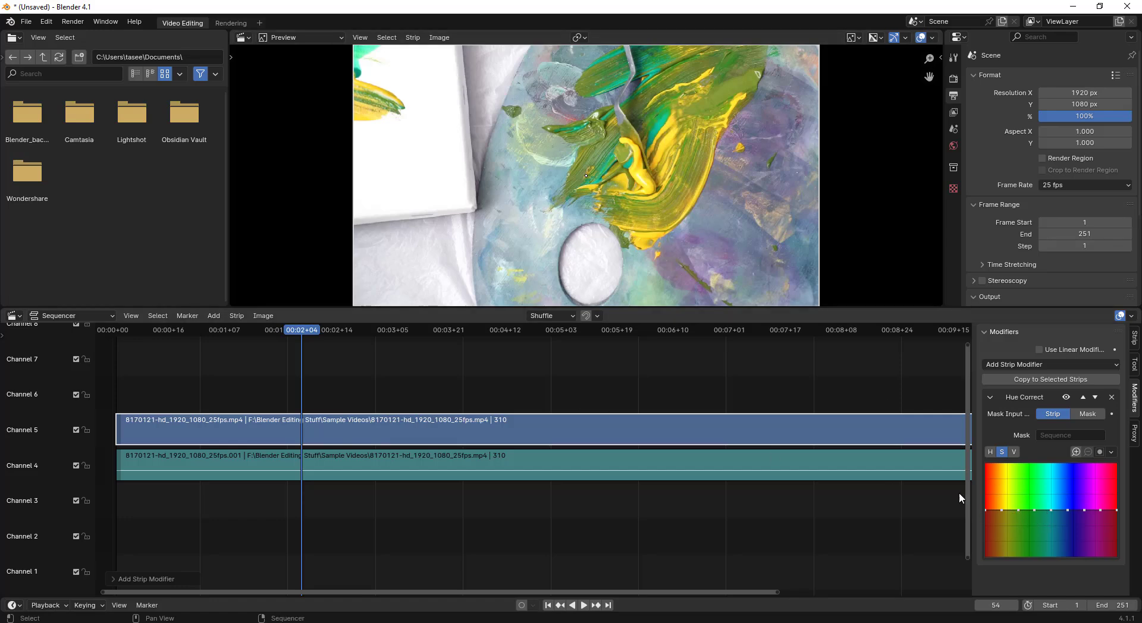
Desaturate the greens with saturation points at 0.1919, 0.0000 and 0.4910, 0.0125, and play the footage to 00:09+02.
drag(1011, 511, 1012, 557)
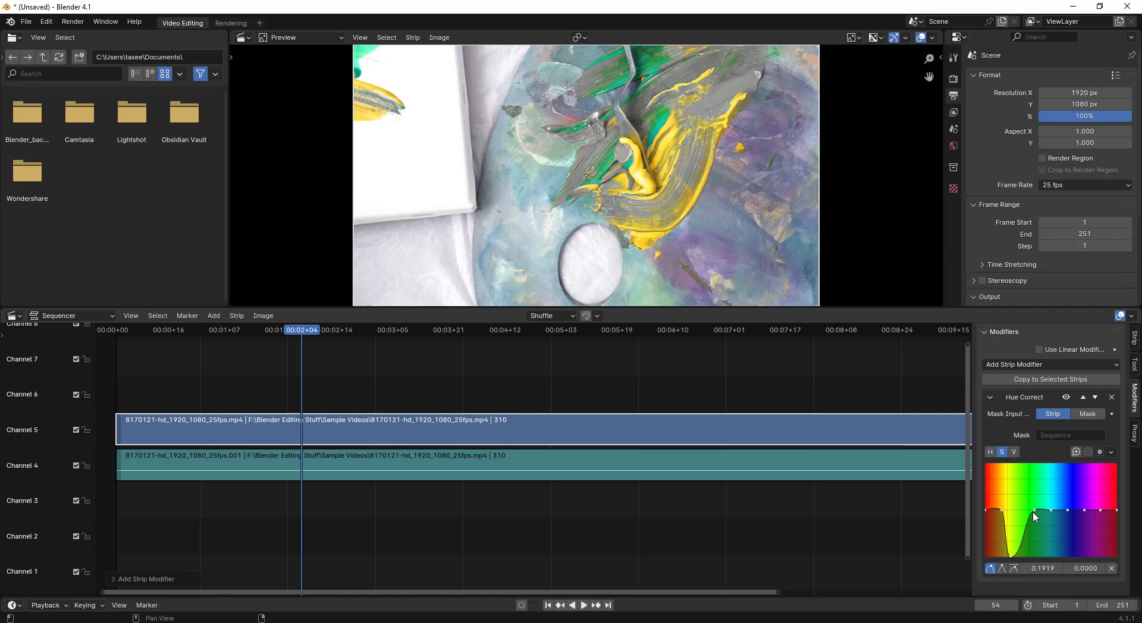
drag(1033, 511, 1049, 555)
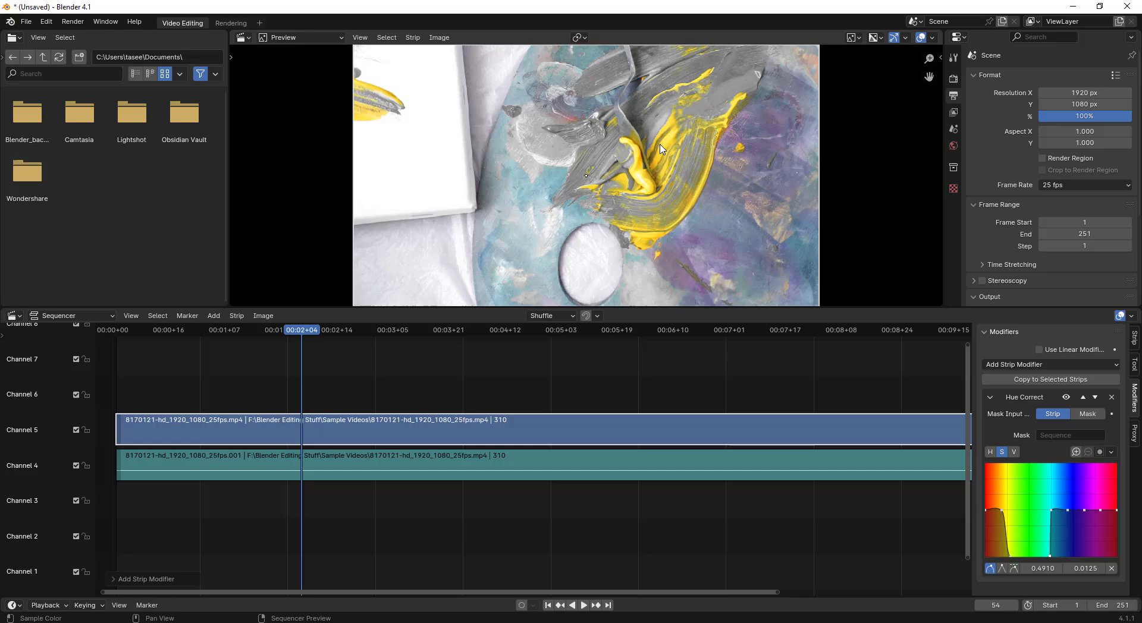
click(583, 605)
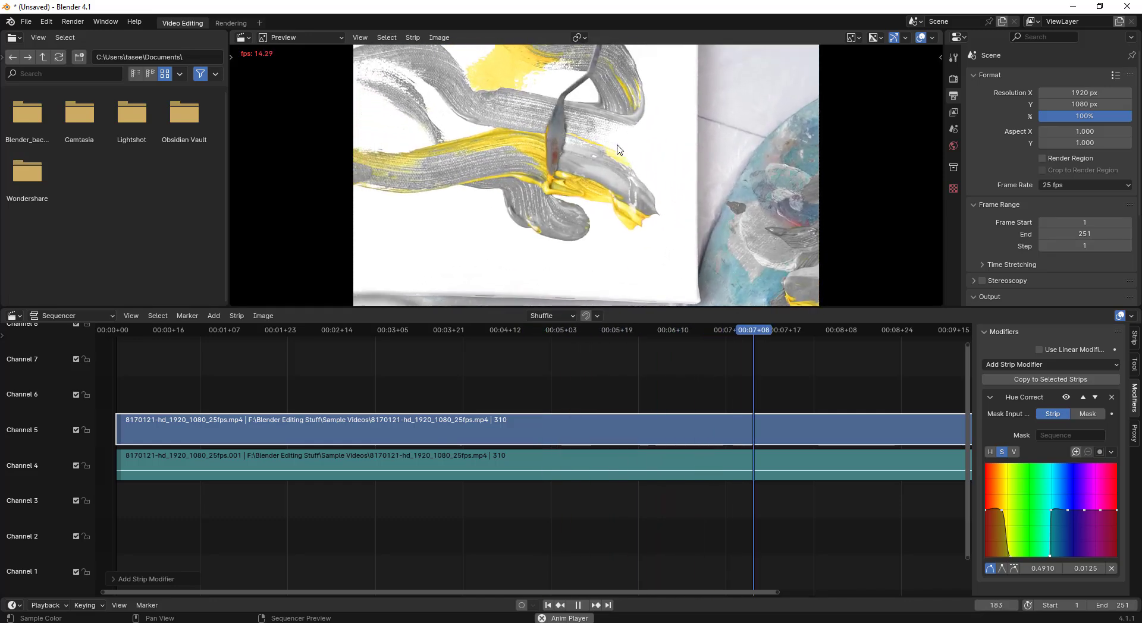
key(space)
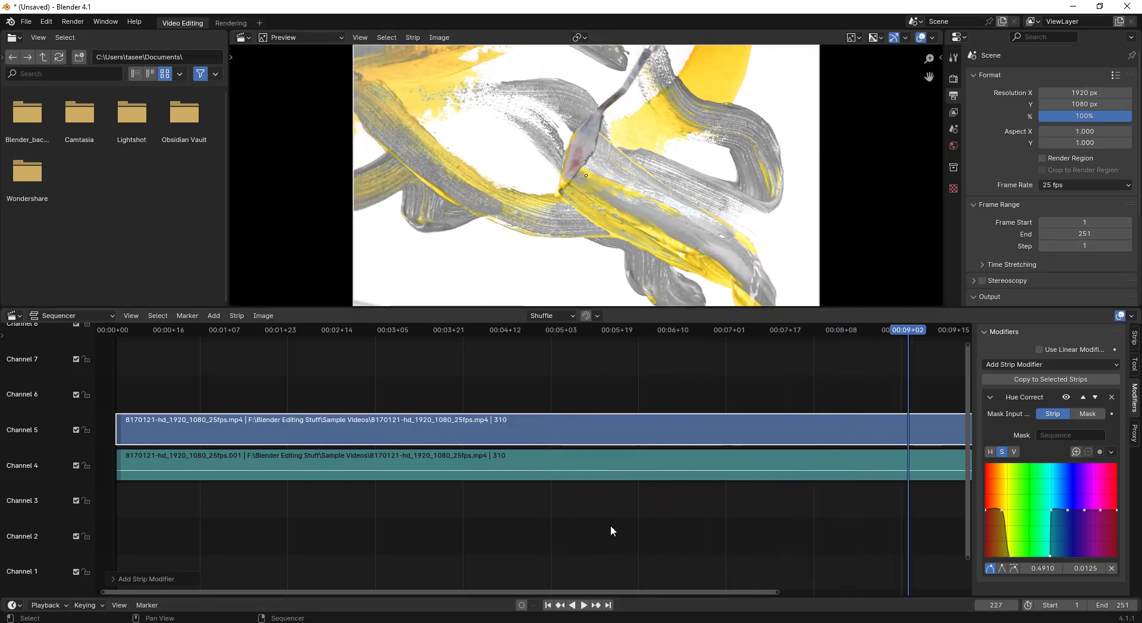
Desaturate the yellows by lowering the saturation curve there to about 0.1383, 0.0125 while playing the footage.
mouse_move(1001, 513)
mouse_down()
mouse_move(1001, 551)
mouse_move(1000, 478)
mouse_move(1001, 535)
mouse_up()
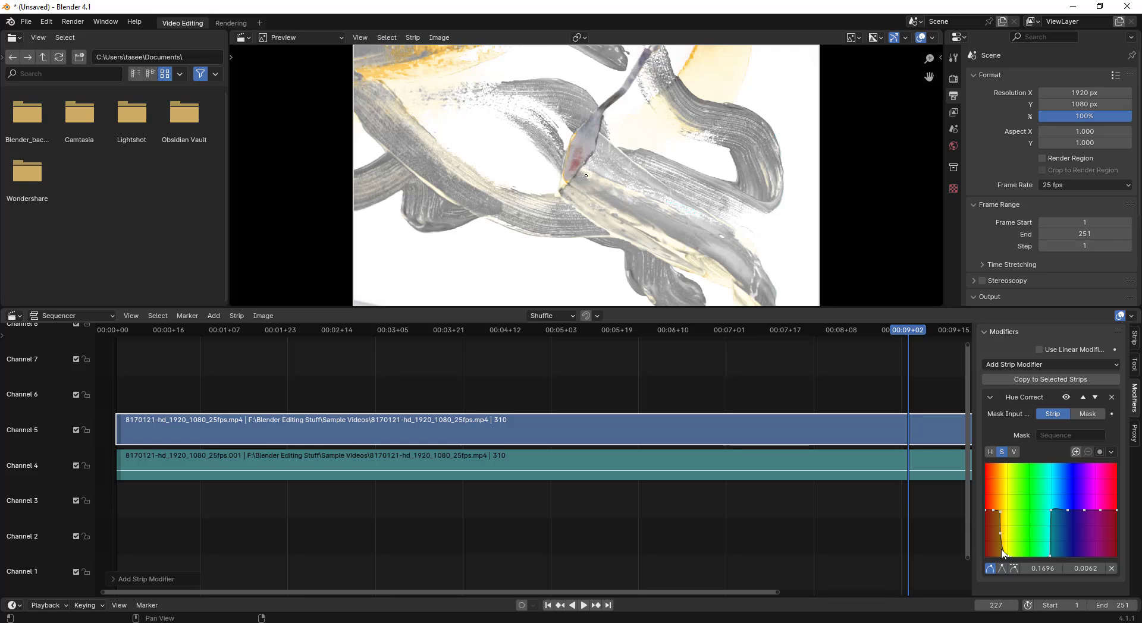
mouse_move(1005, 551)
mouse_down()
mouse_move(1002, 465)
mouse_move(1002, 551)
mouse_up()
click(344, 356)
click(587, 605)
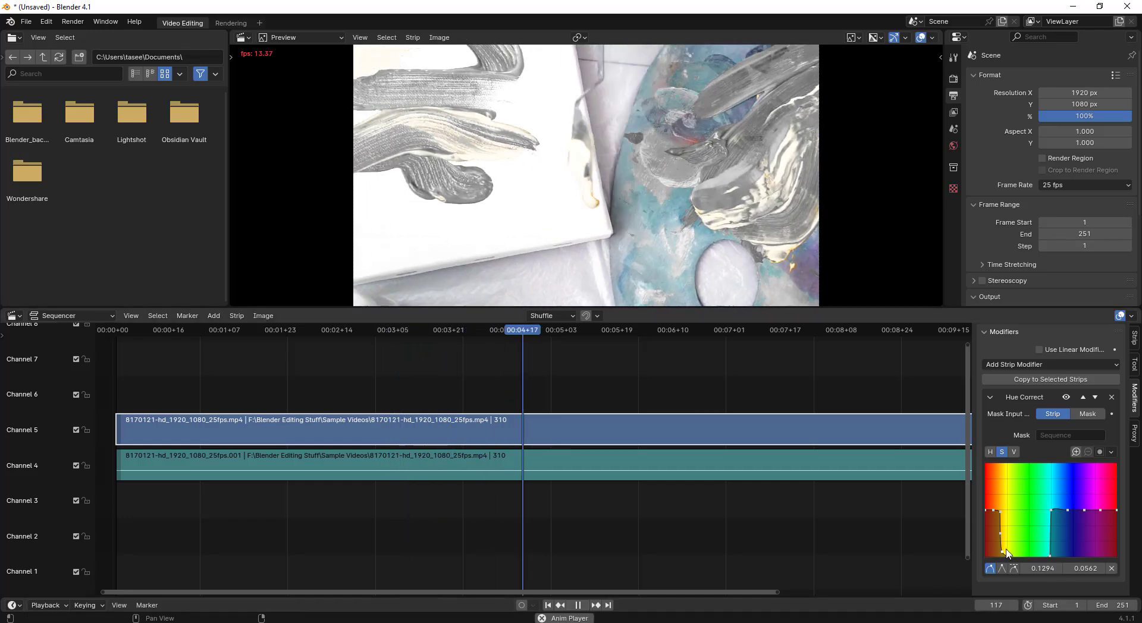
drag(1006, 556, 1005, 559)
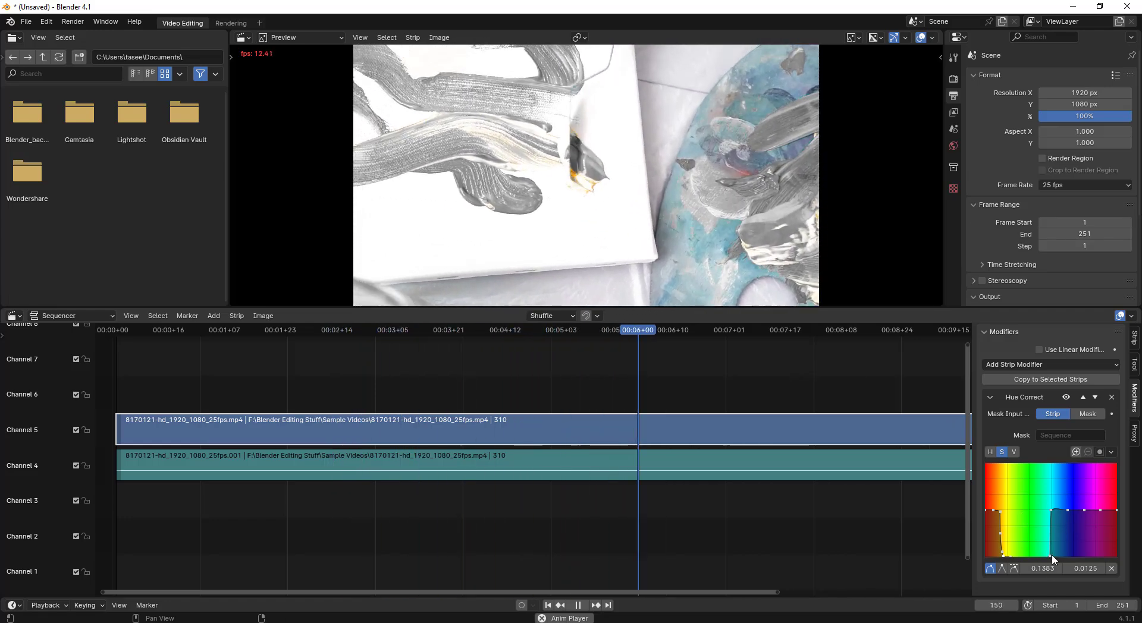
Move the cyan saturation point to 0.2633, 0.2937, delete the lowered points to flatten the curve, and stop playback at 00:06+12.
drag(1051, 554, 1020, 531)
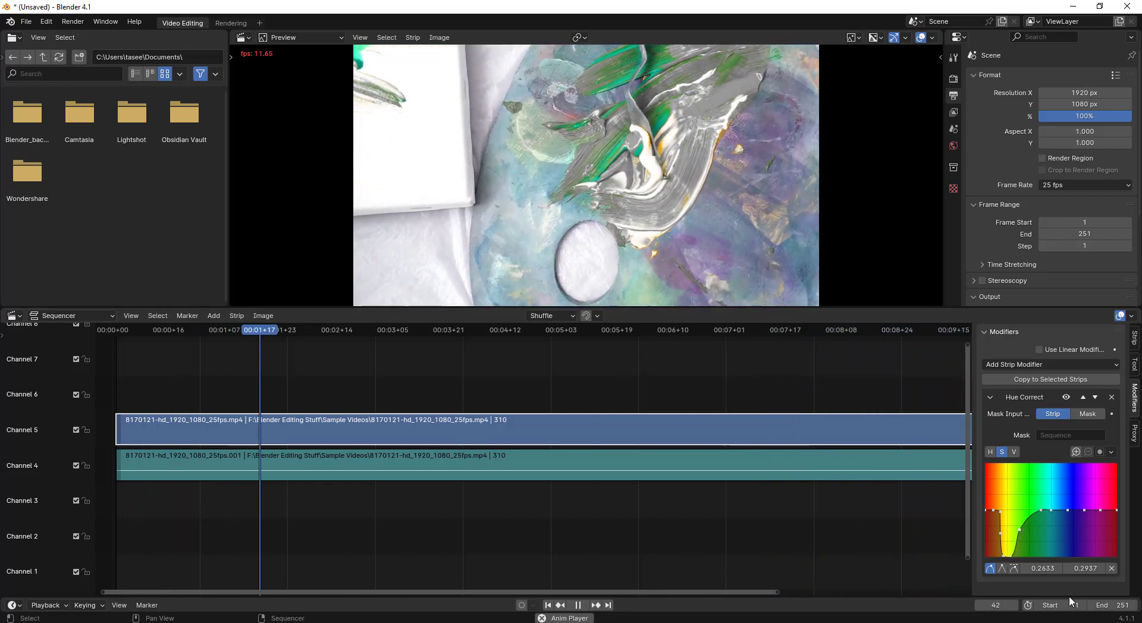
click(1110, 568)
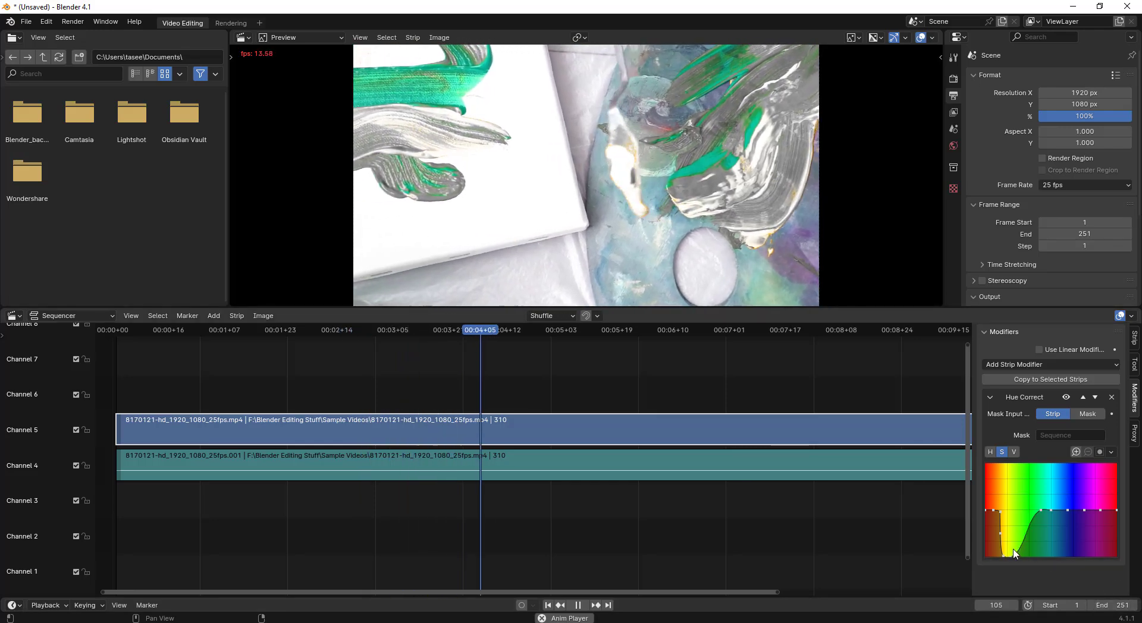
click(1111, 569)
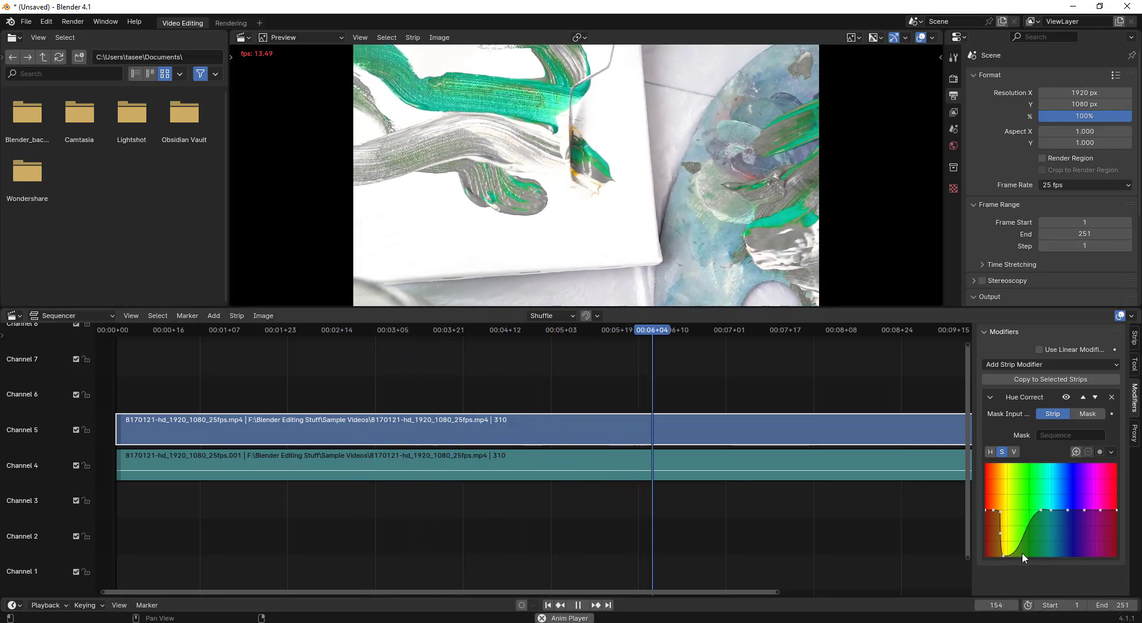
click(1003, 556)
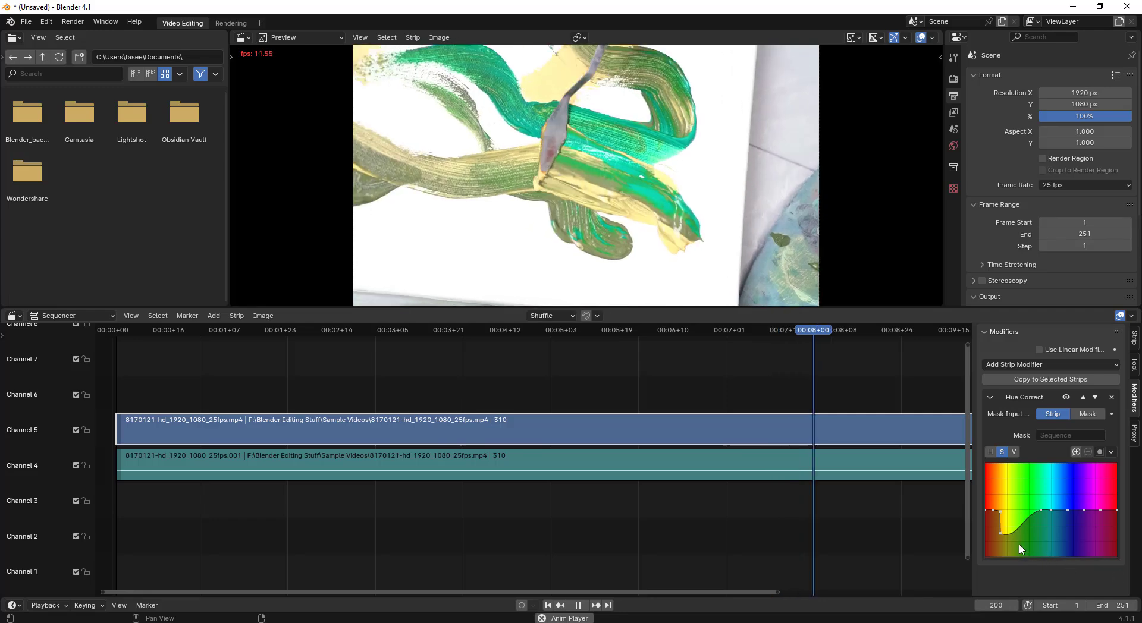
click(1110, 568)
click(1111, 569)
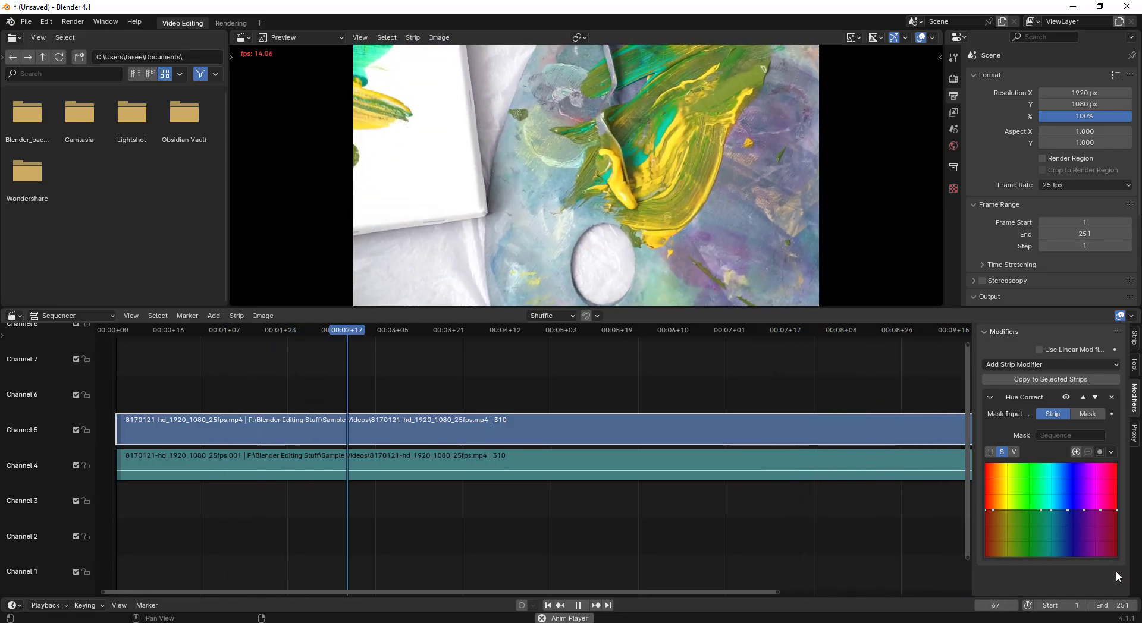
click(1112, 569)
click(581, 605)
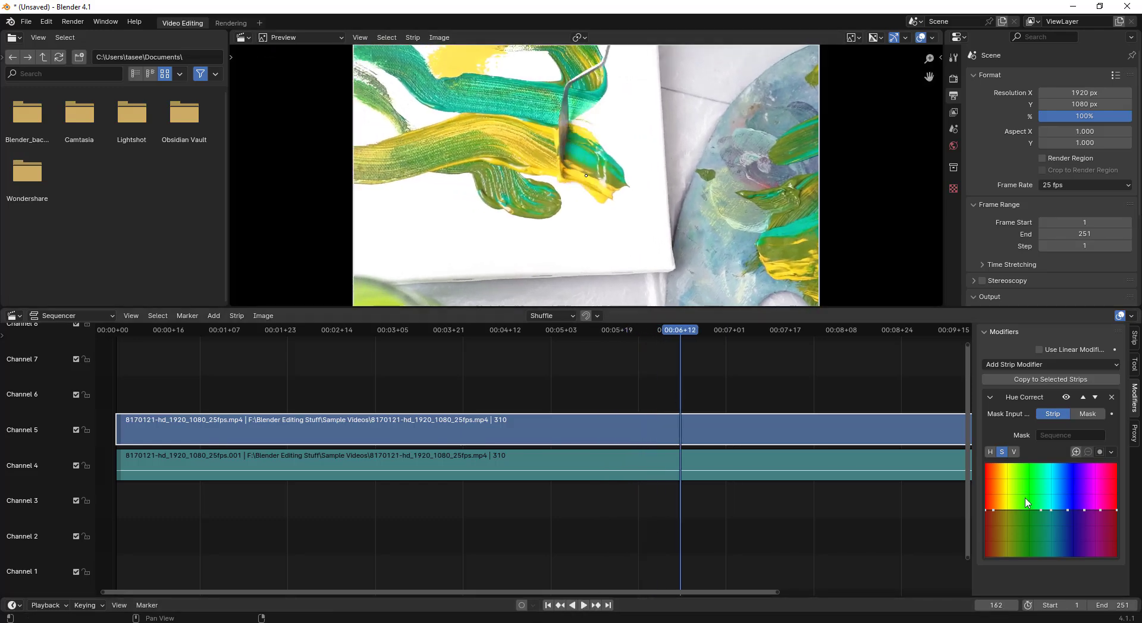
Boost green saturation to the maximum with a further raised point at 0.4508, 0.8750, and play the footage to 00:02+10.
drag(1038, 512, 1030, 479)
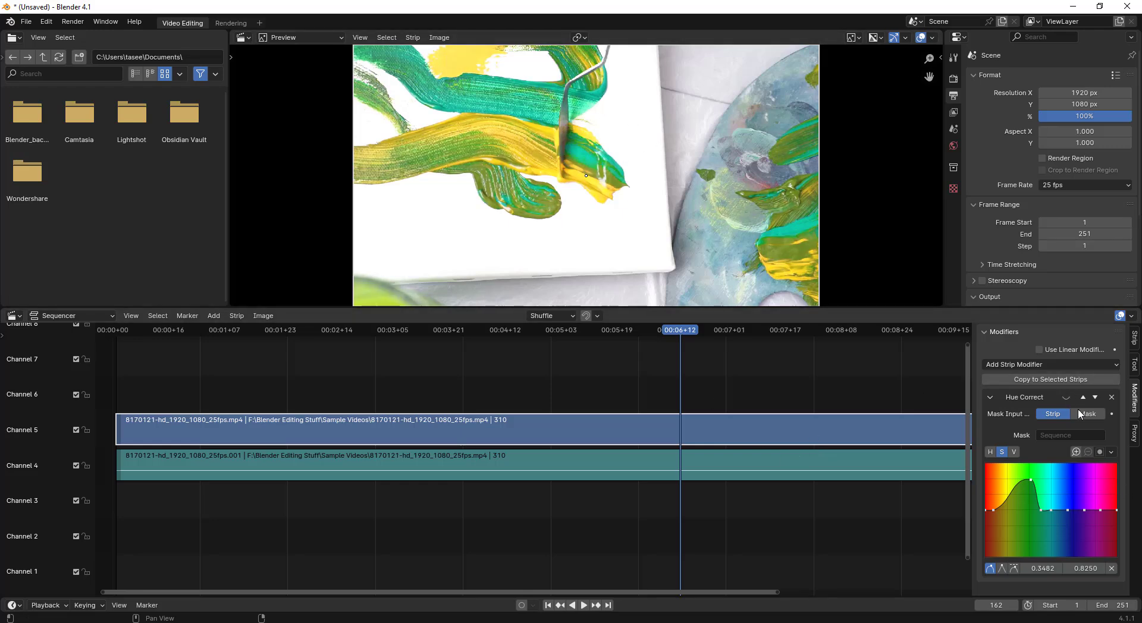
drag(1030, 482, 1029, 463)
drag(1041, 510, 1045, 476)
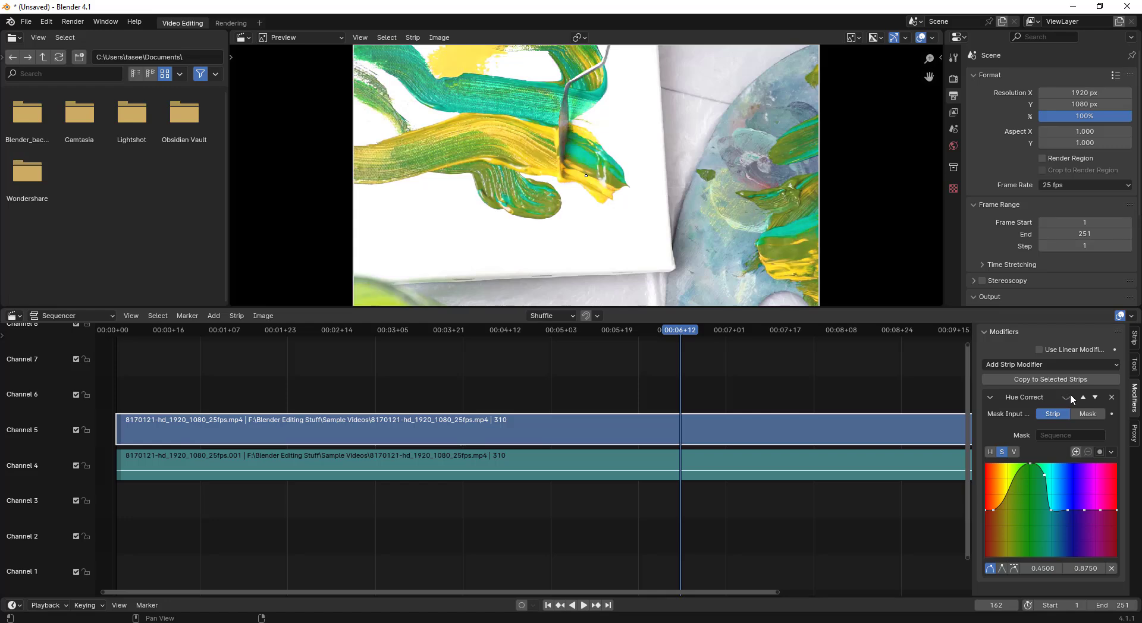
click(583, 605)
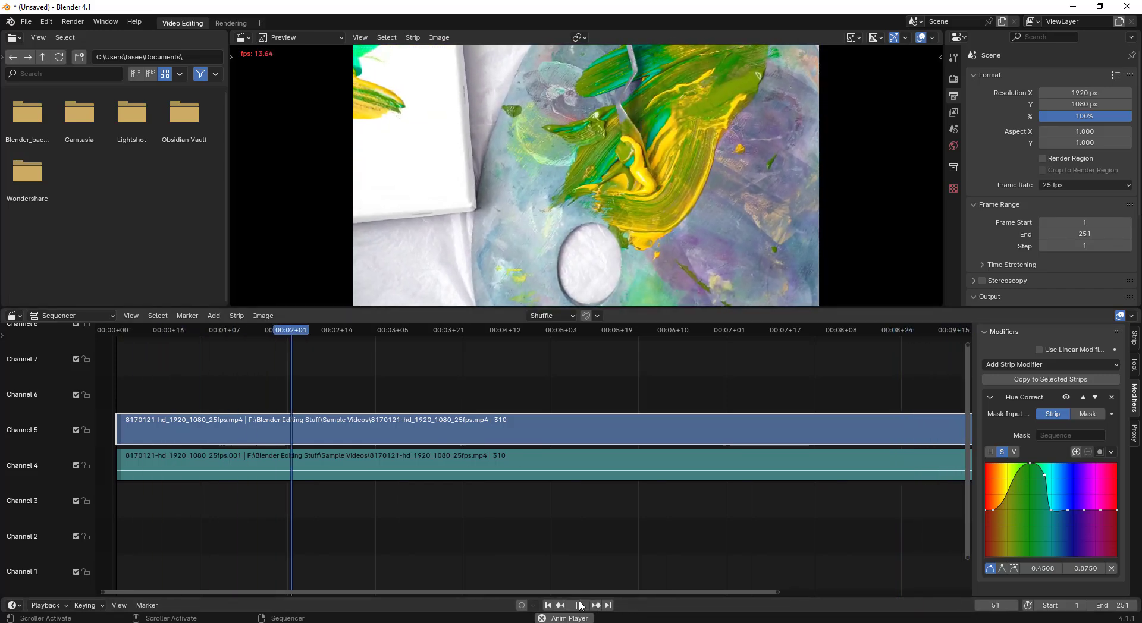
click(581, 605)
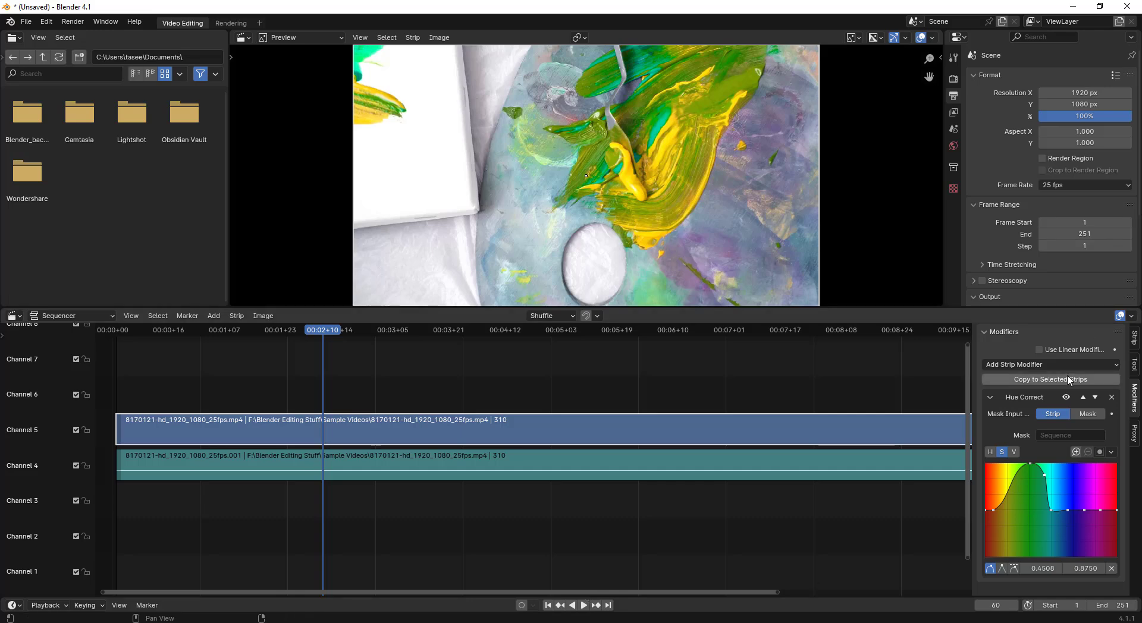
Replace the Hue Correct modifier with a Mask modifier and a Tone Map modifier.
click(1111, 397)
click(1089, 362)
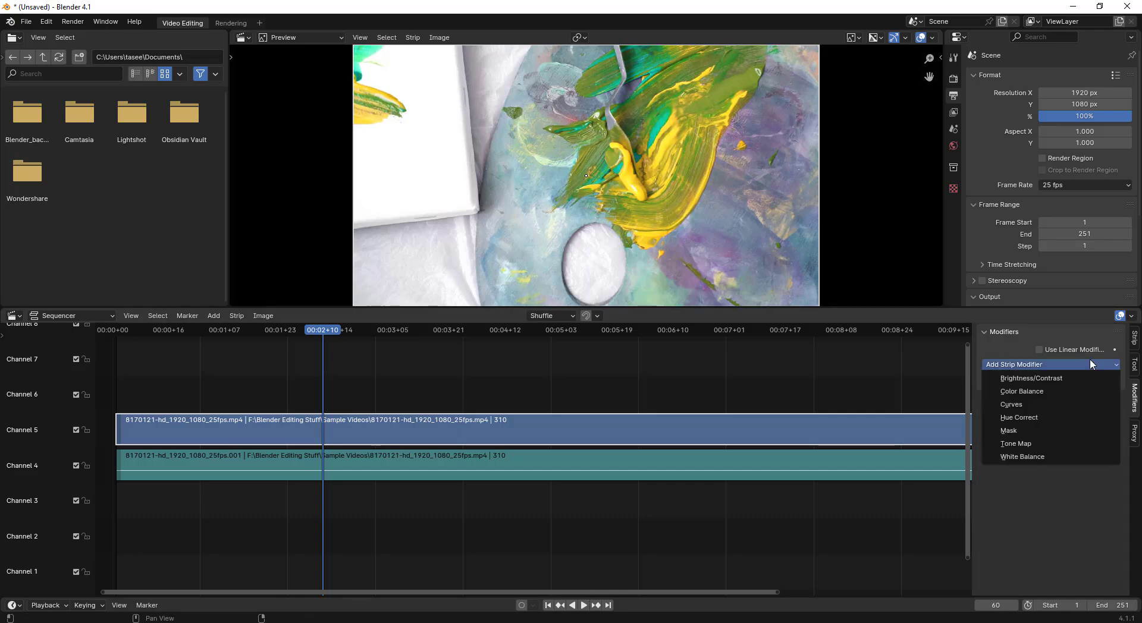
click(1065, 432)
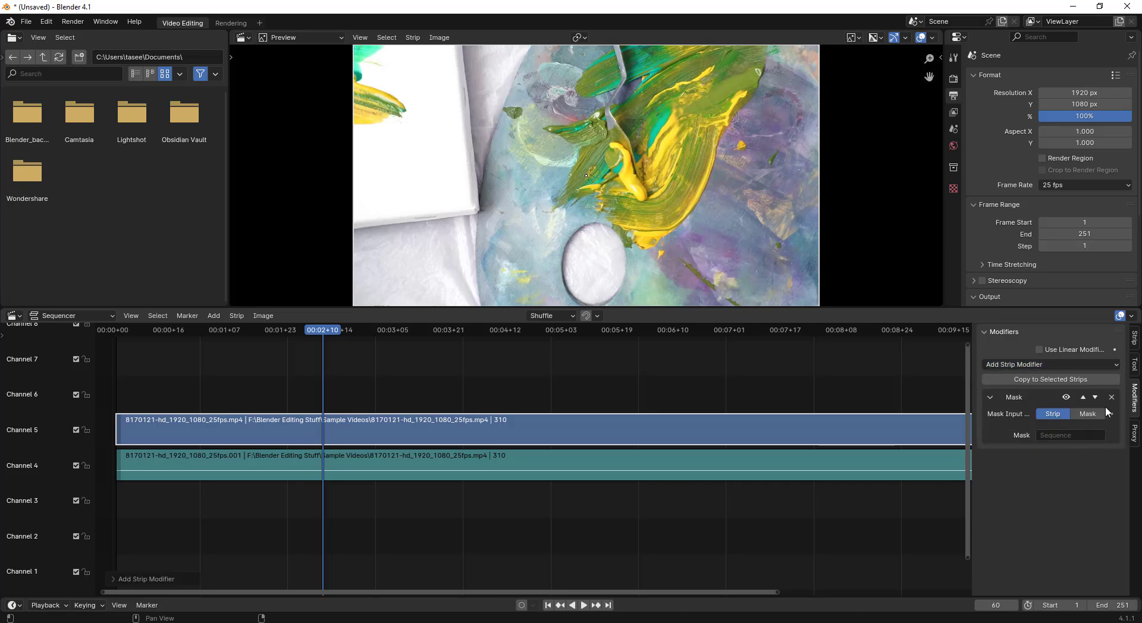
click(1116, 365)
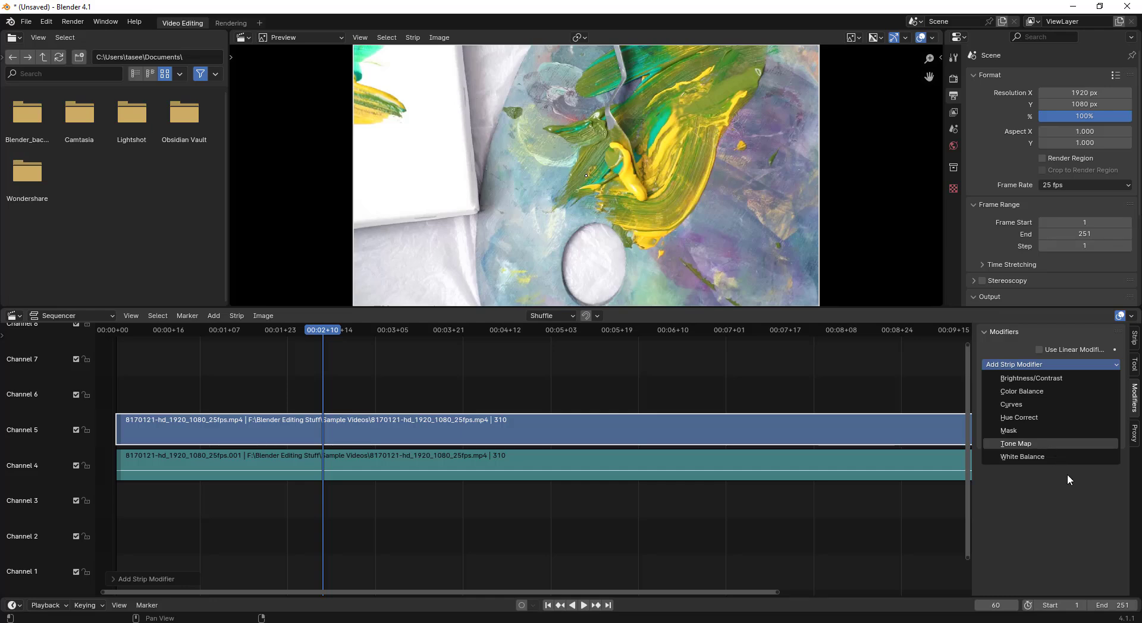
click(1045, 444)
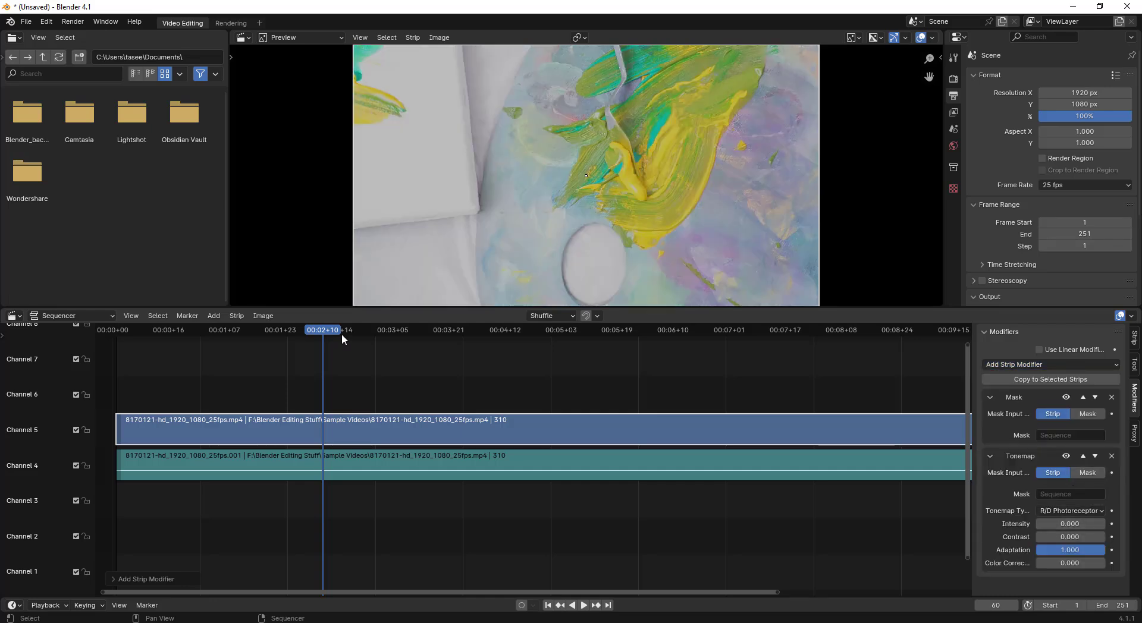
At 00:02+17, test Tonemap intensity 4.100 and contrast 0.169, and remove the Mask and Tonemap modifiers.
drag(341, 334, 347, 332)
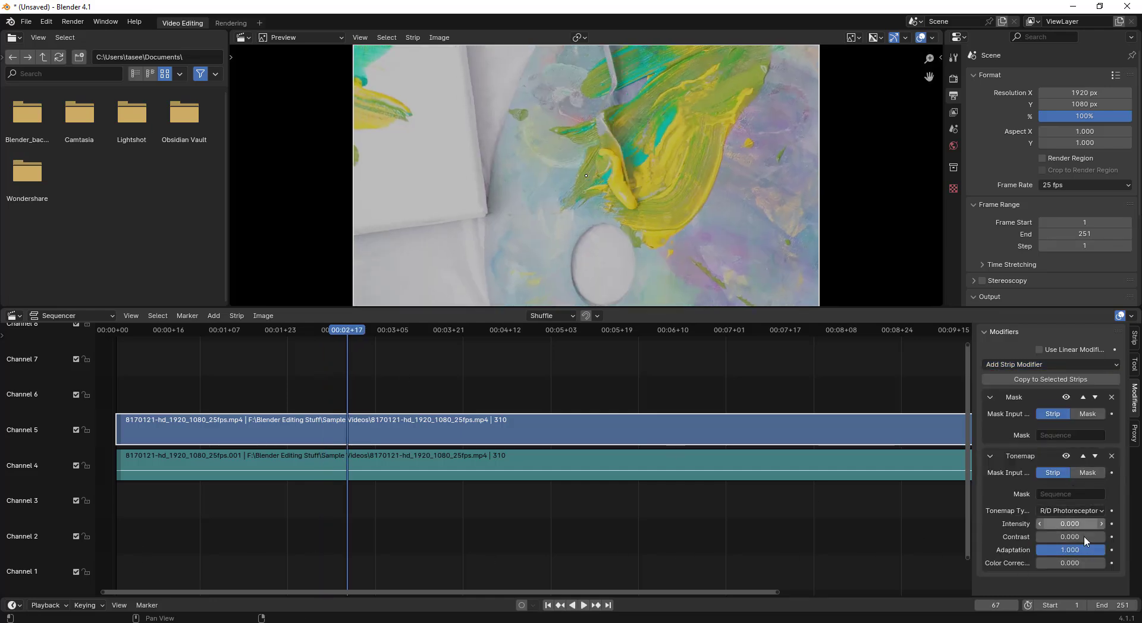
double_click(1069, 524)
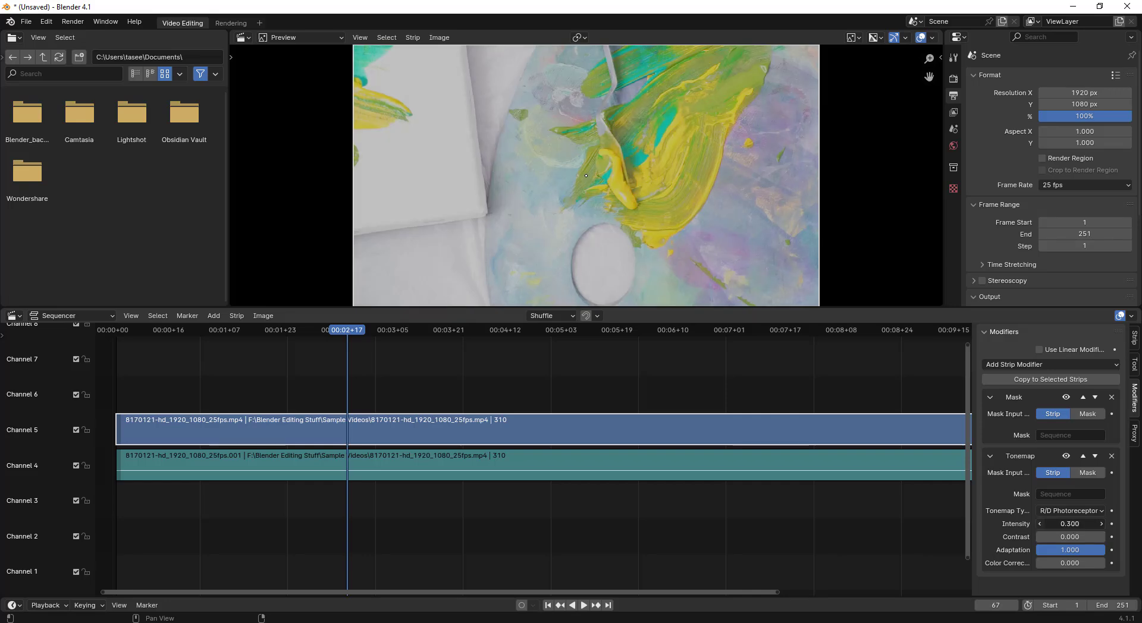
text(5.5)
key(Return)
mouse_move(1070, 524)
mouse_down()
mouse_move(1052, 524)
mouse_move(1057, 537)
mouse_move(1079, 537)
mouse_move(1048, 537)
mouse_up()
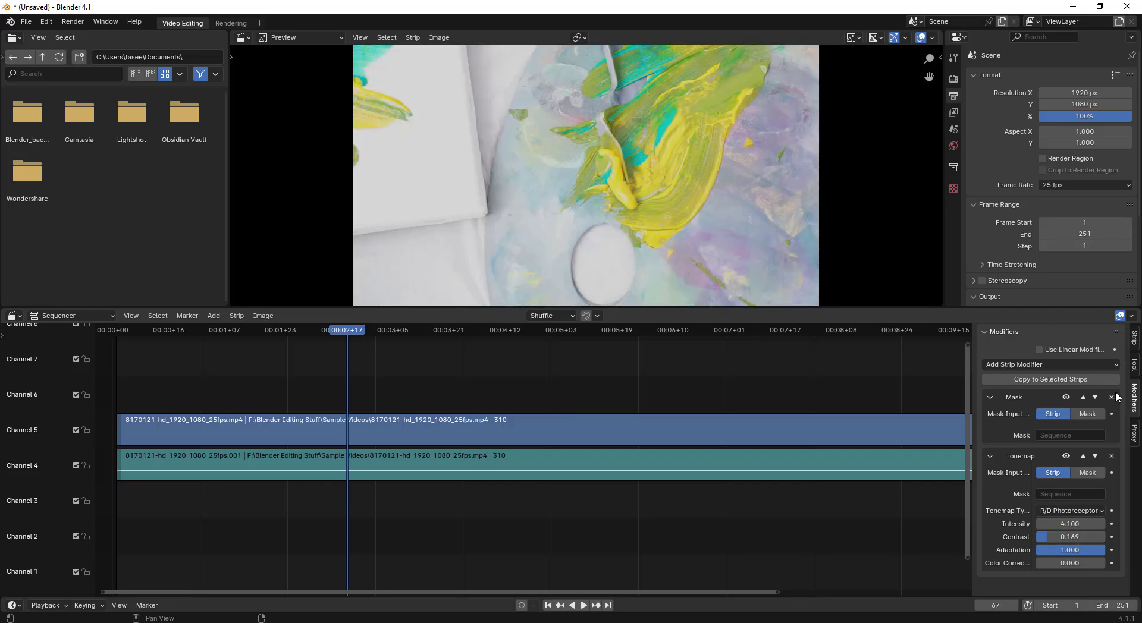
click(1110, 398)
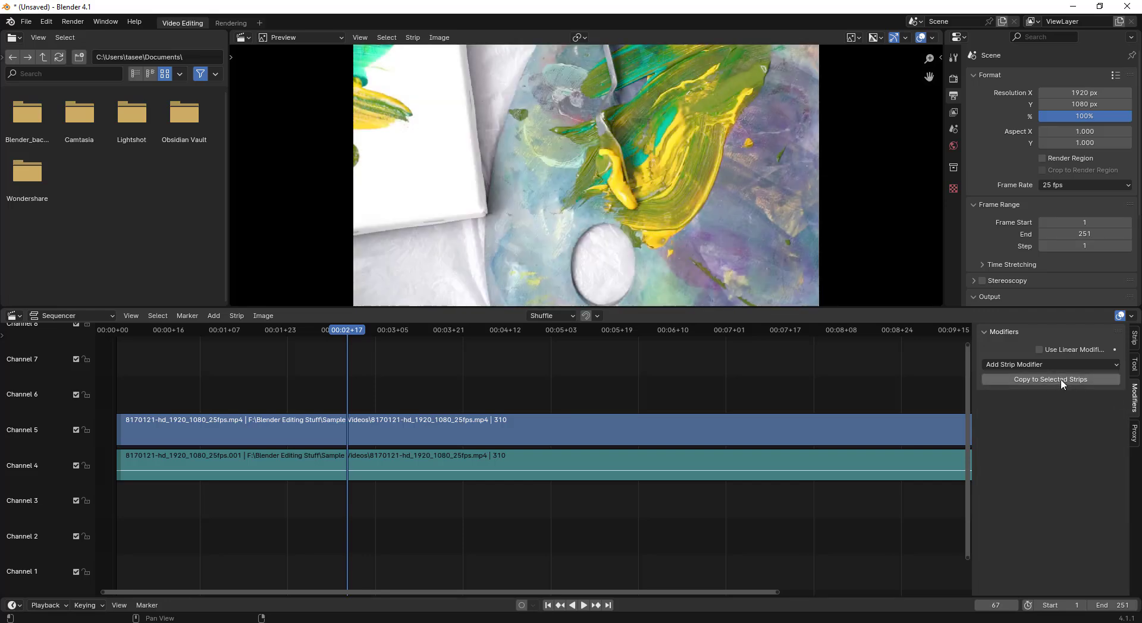
Add a White Balance modifier to the video strip and tint its white value cyan.
click(1052, 364)
click(1034, 455)
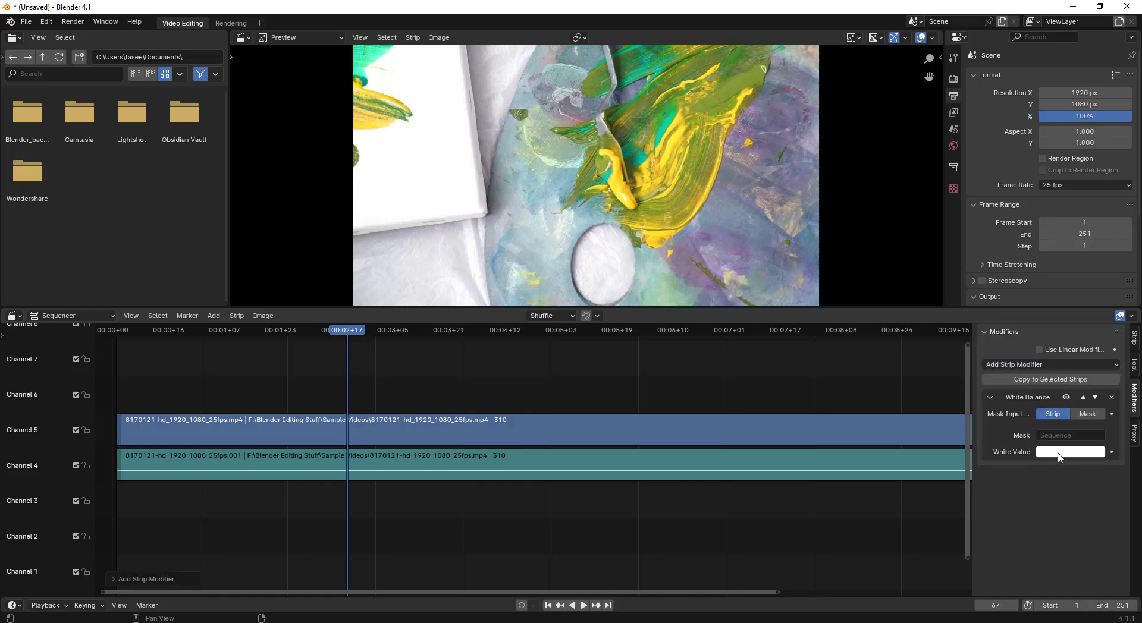
click(1104, 453)
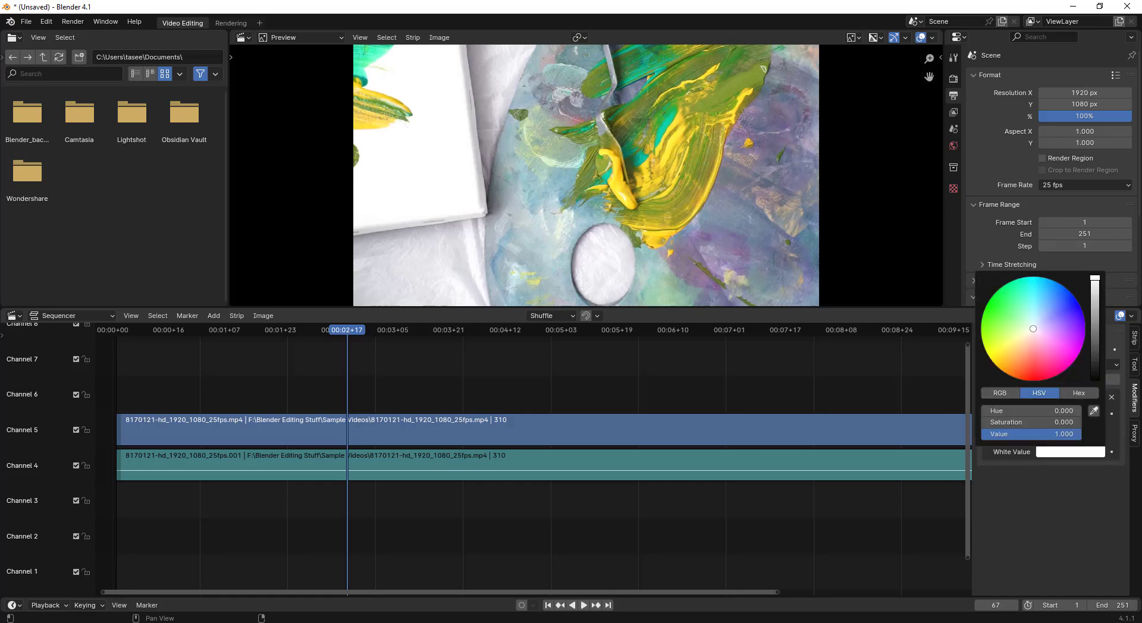
mouse_move(1033, 329)
mouse_down()
mouse_move(1034, 307)
mouse_move(1018, 308)
mouse_move(1023, 349)
mouse_move(1036, 350)
mouse_move(1004, 365)
mouse_move(1046, 362)
mouse_move(1056, 347)
mouse_move(1032, 298)
mouse_up()
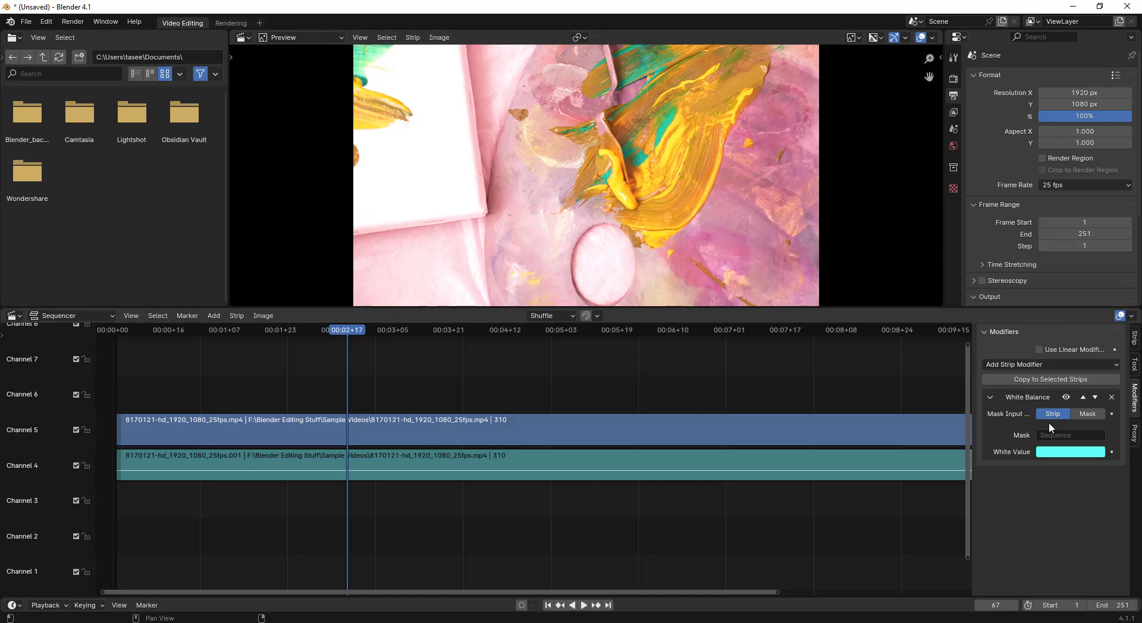
Toggle the White Balance modifier's mute repeatedly to compare the footage with and without the correction, leaving it muted.
click(1066, 398)
click(1066, 398)
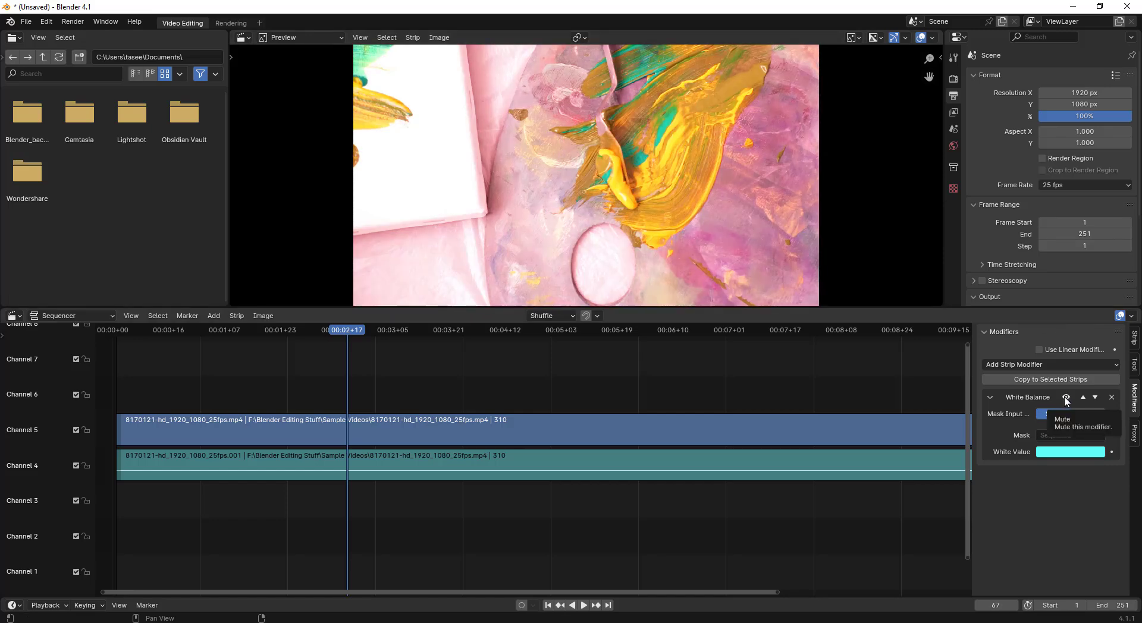
click(1066, 398)
click(1066, 398)
click(1066, 398)
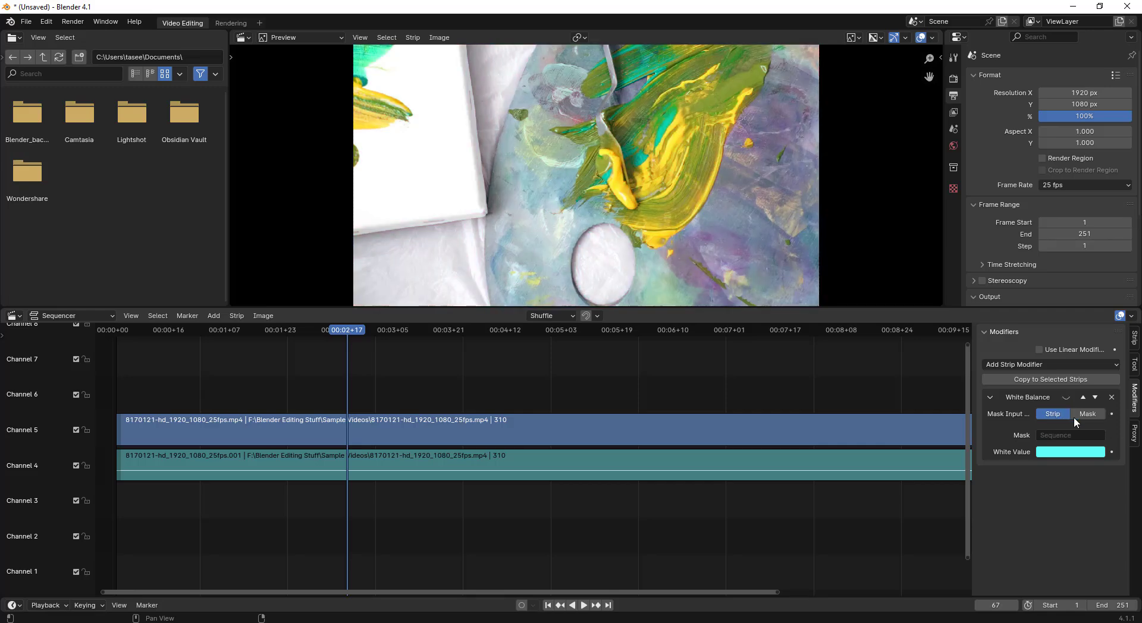
Replace the White Balance modifier on the video strip with a Tone Map modifier.
click(1112, 396)
click(1106, 365)
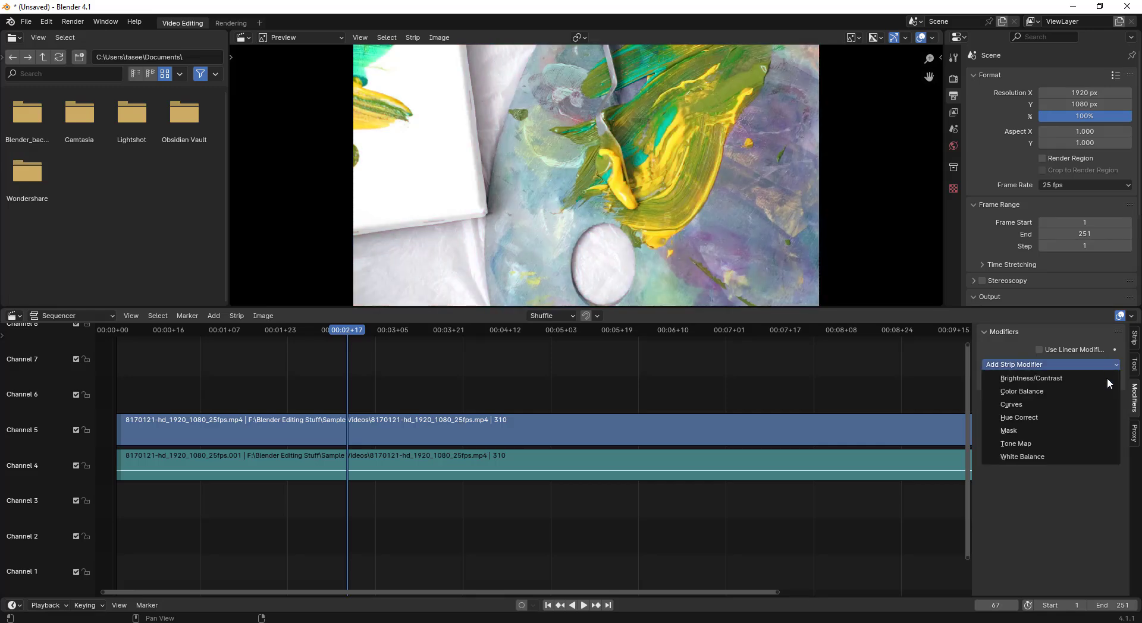
click(1080, 444)
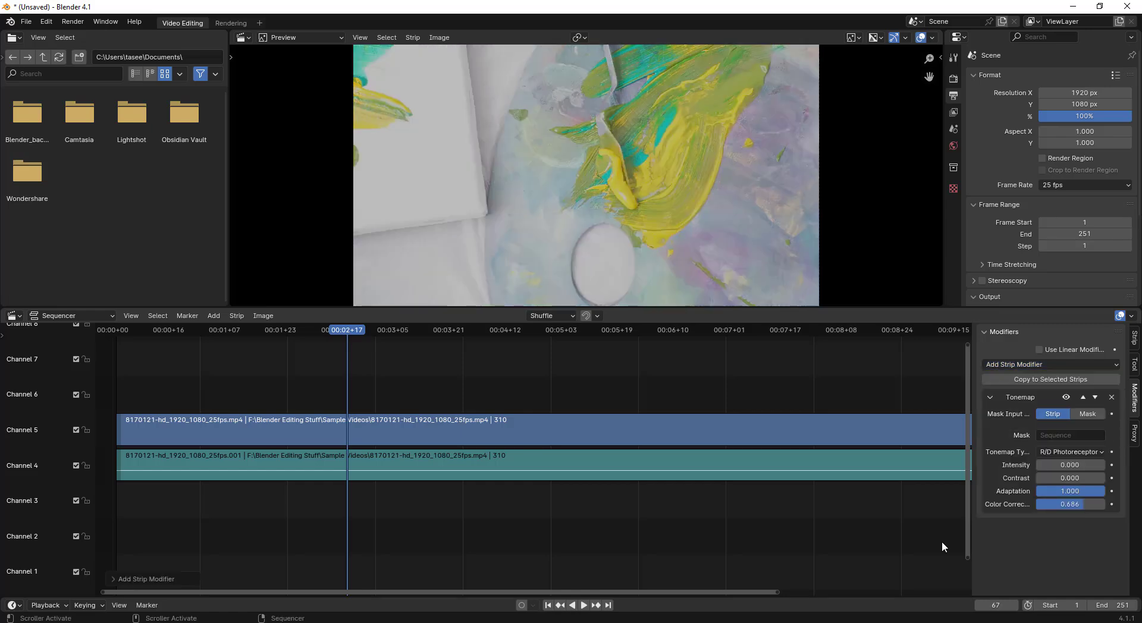